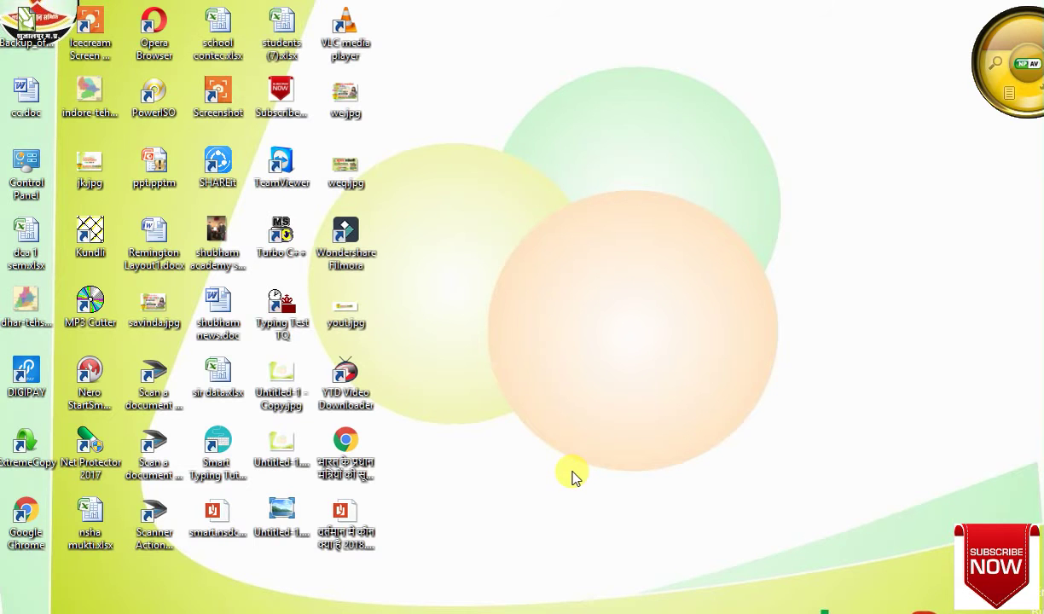
Switch from the Windows desktop to the Start screen.
key("super")
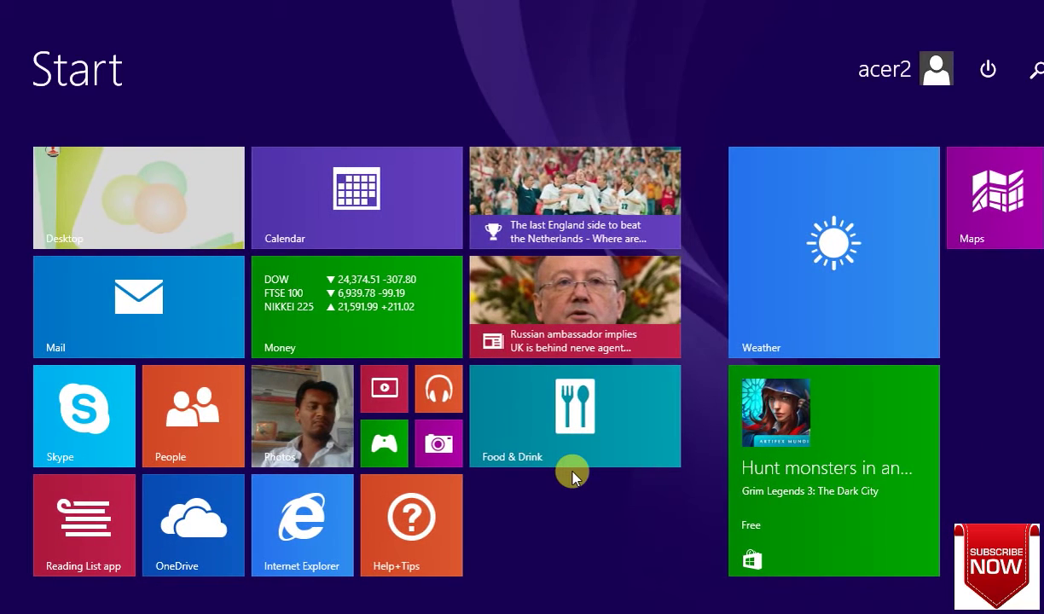
Search the Start screen for 'word' and launch Microsoft Office Word 2007 with a blank document.
type("wod")
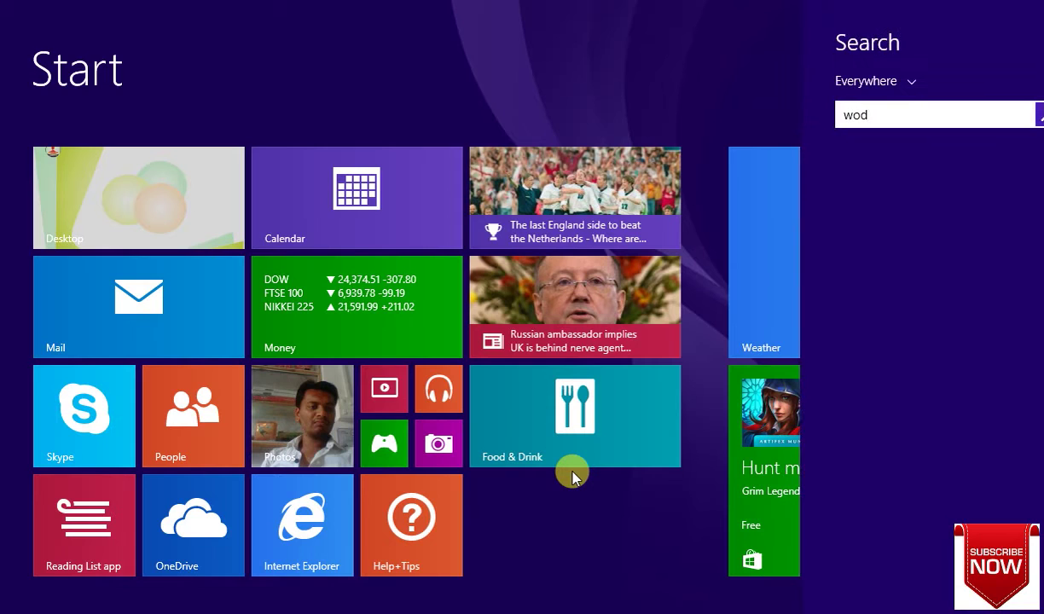
key("BackSpace")
type("rd 2007")
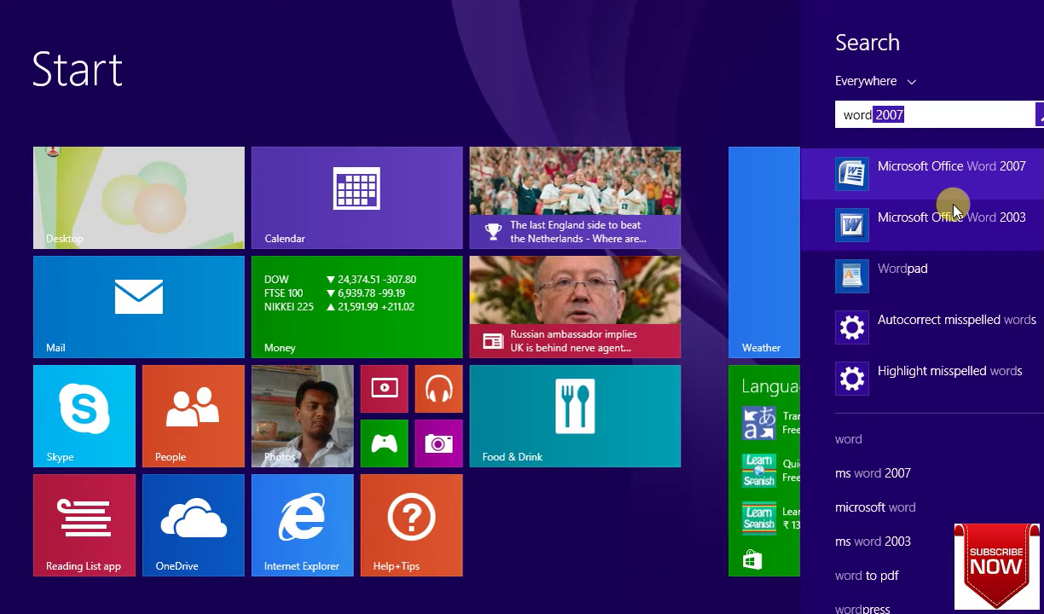
left_click(955, 207)
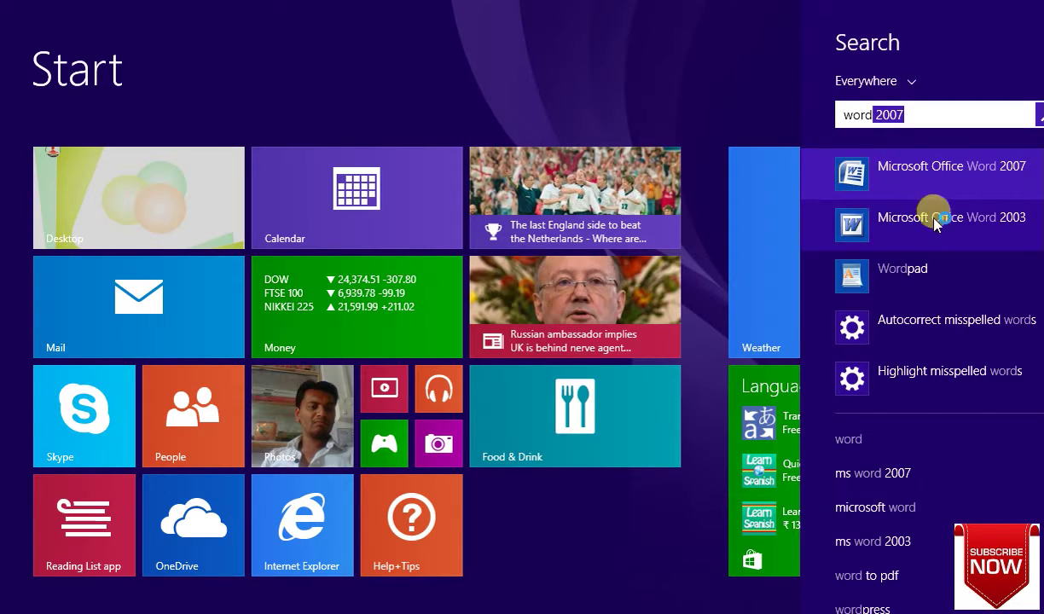
left_click(934, 166)
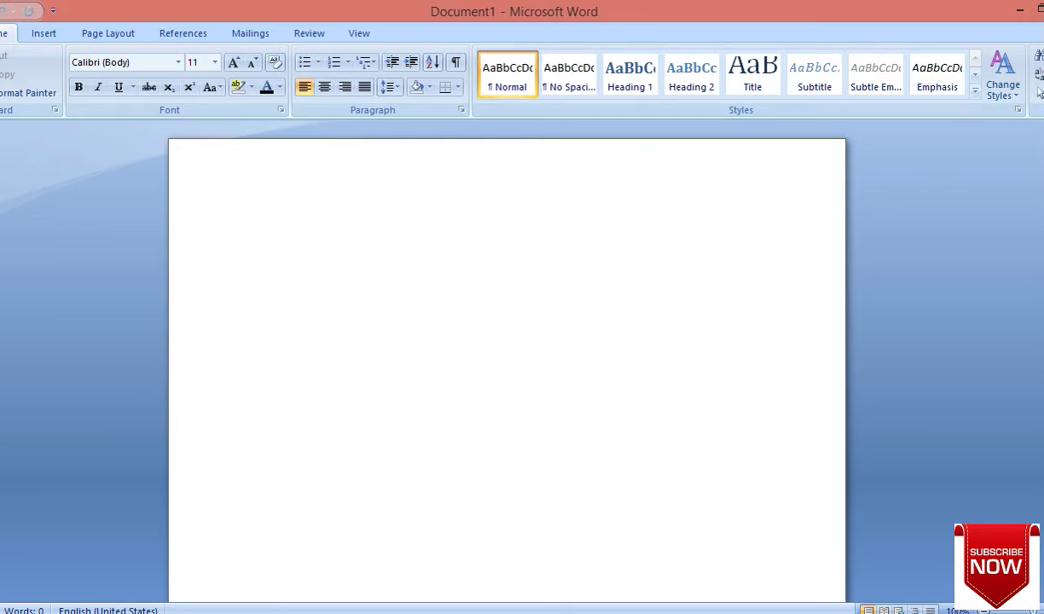
Restore down the Word window, stretch its top and bottom edges, and nudge it into place.
left_click(1034, 16)
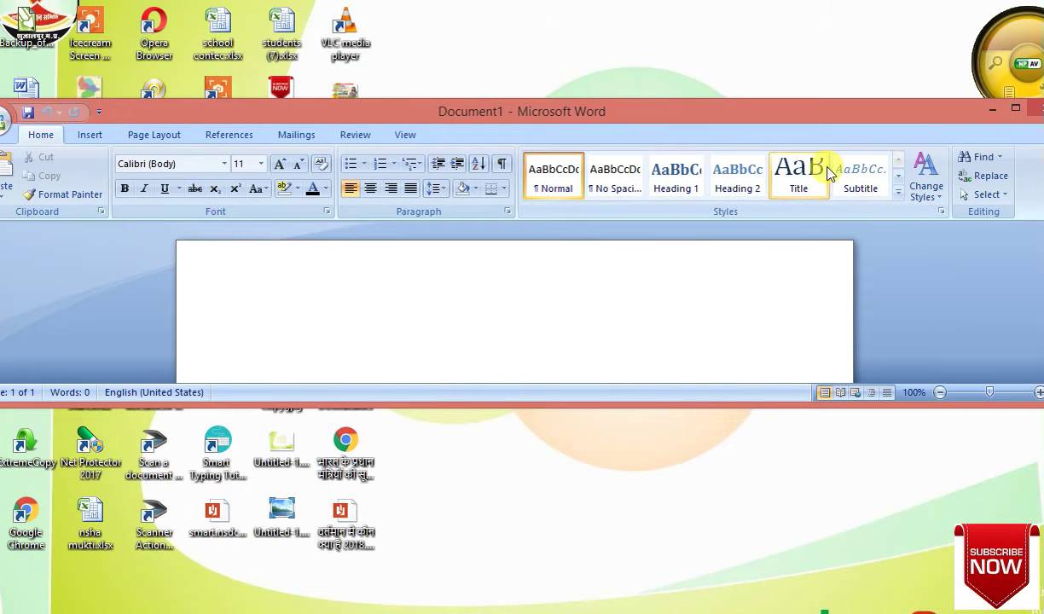
mouse_move(592, 402)
left_mouse_down()
mouse_move(580, 505)
mouse_move(534, 606)
left_mouse_up()
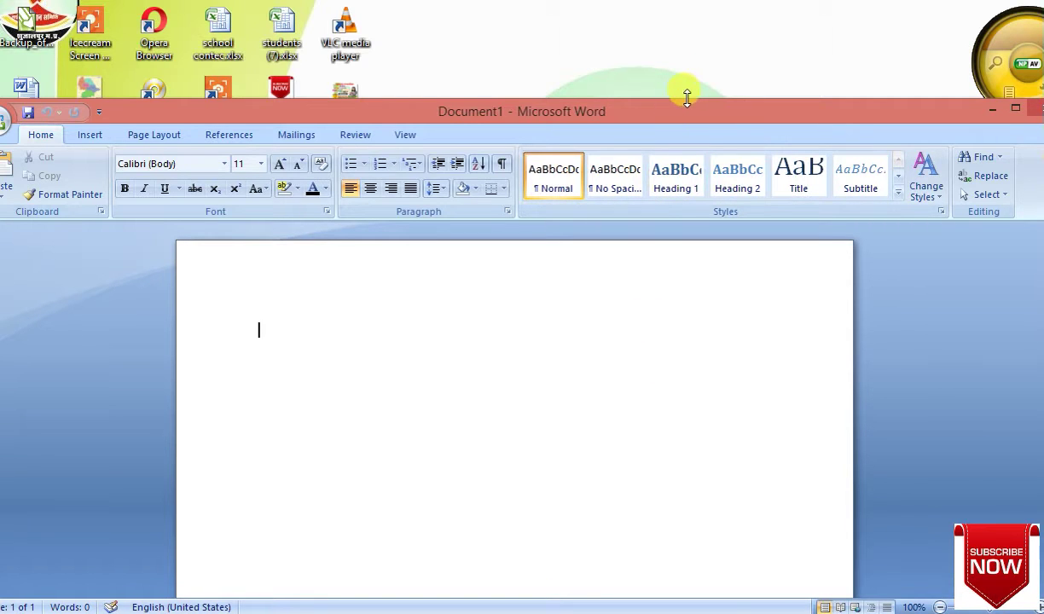
left_click_drag(687, 100, 737, 23)
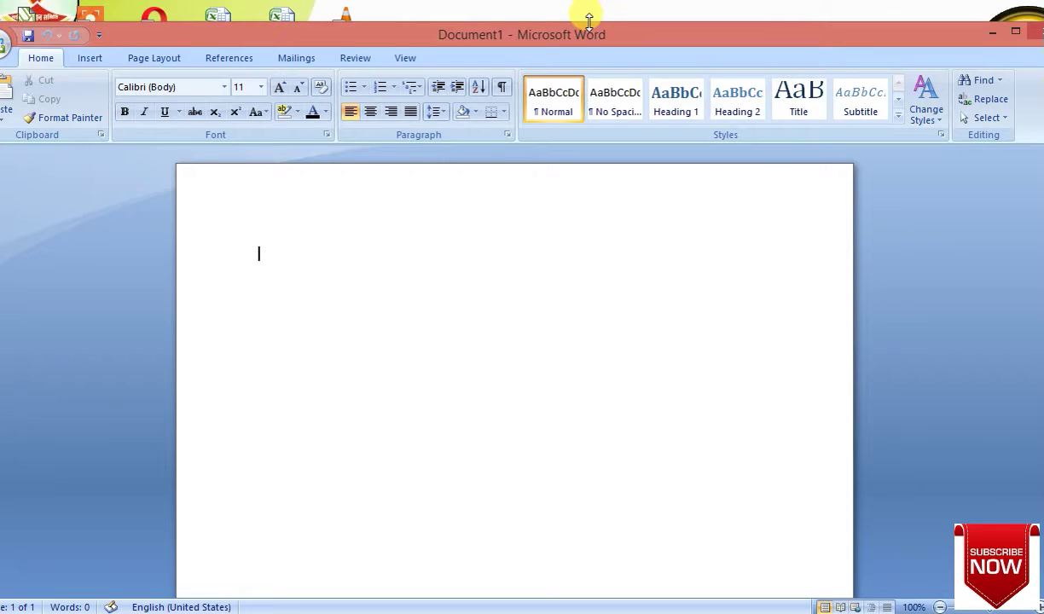
left_click_drag(595, 32, 620, 16)
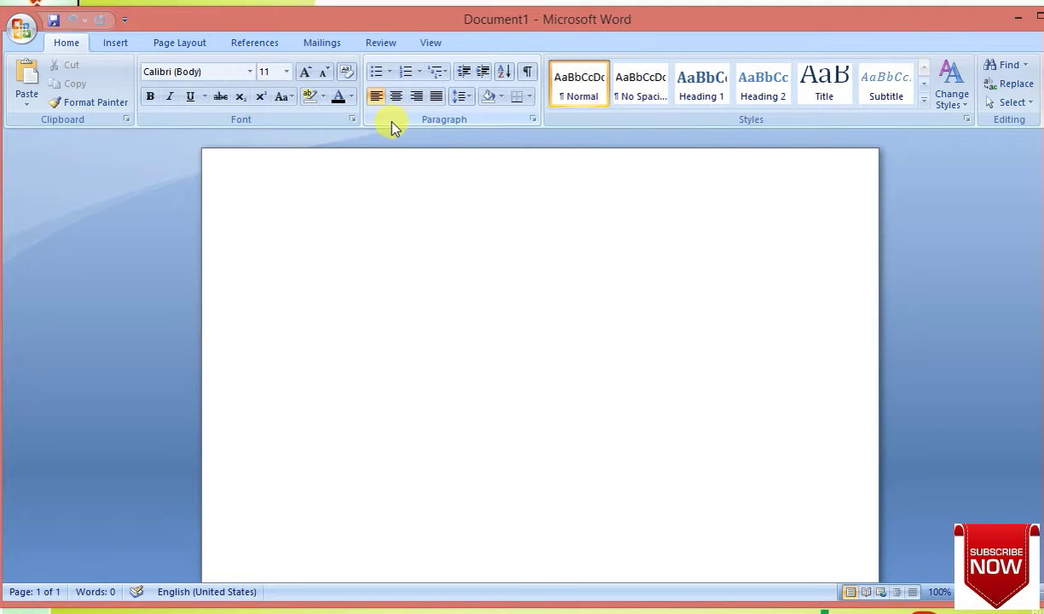
Bring up the Office menu's Save As submenu listing the save formats.
left_click(28, 41)
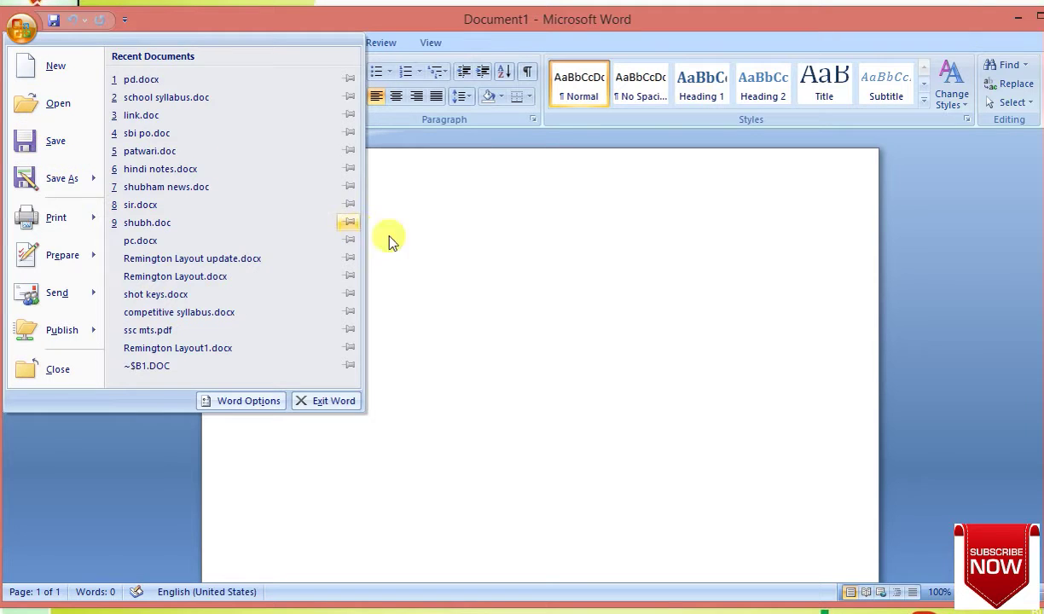
left_click(496, 280)
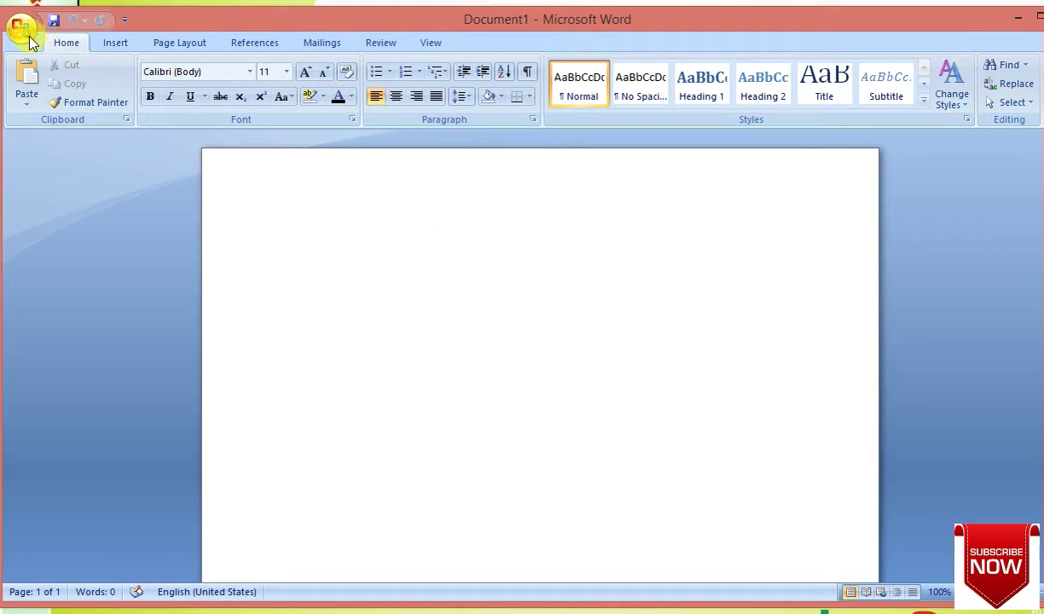
left_click(30, 40)
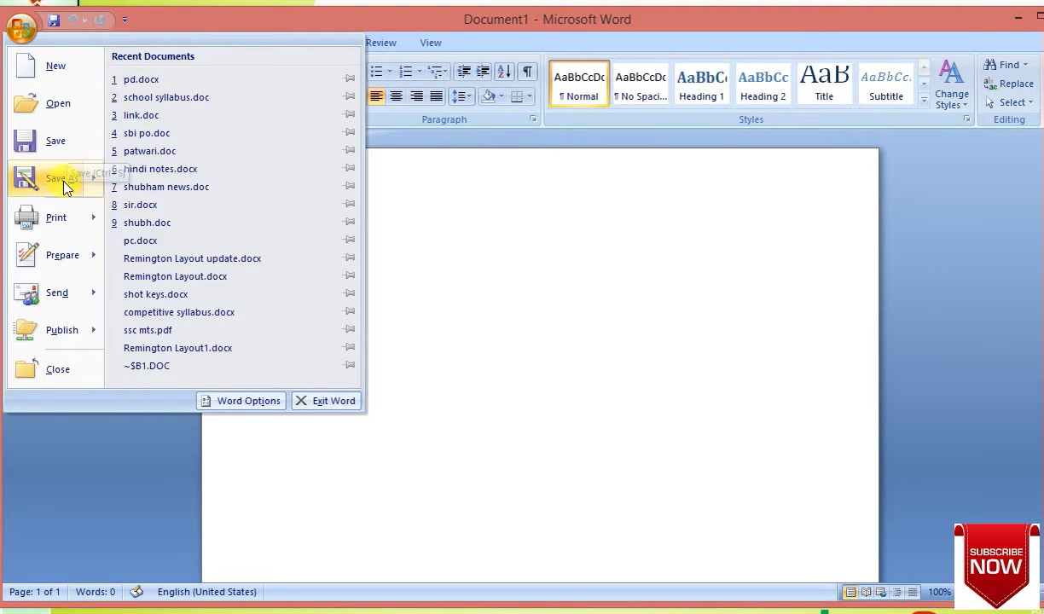
mouse_move(67, 184)
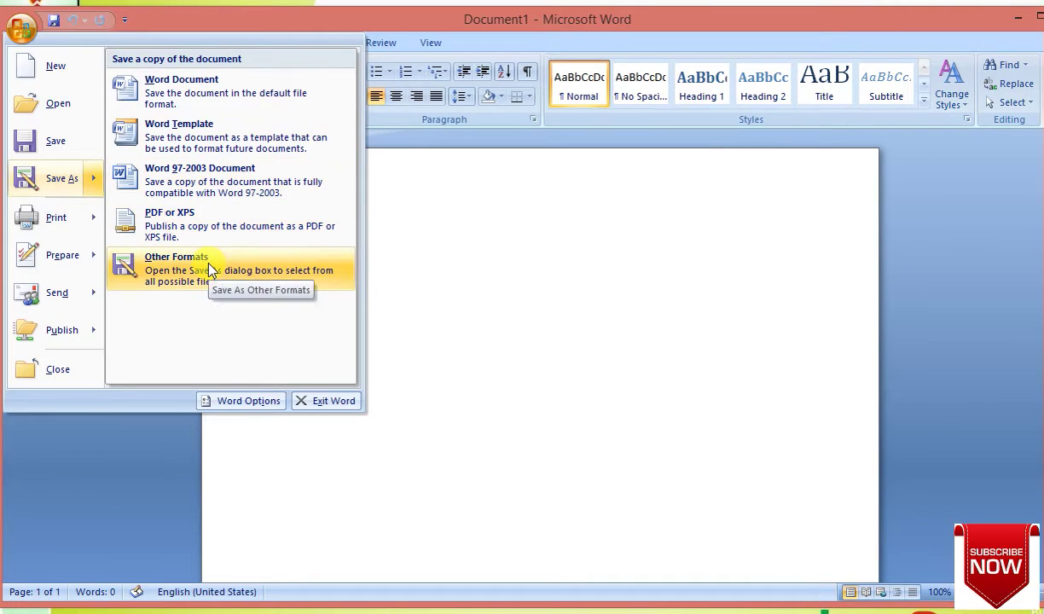
Browse the Save as type list under Other Formats, then close Save As without saving.
left_click(212, 267)
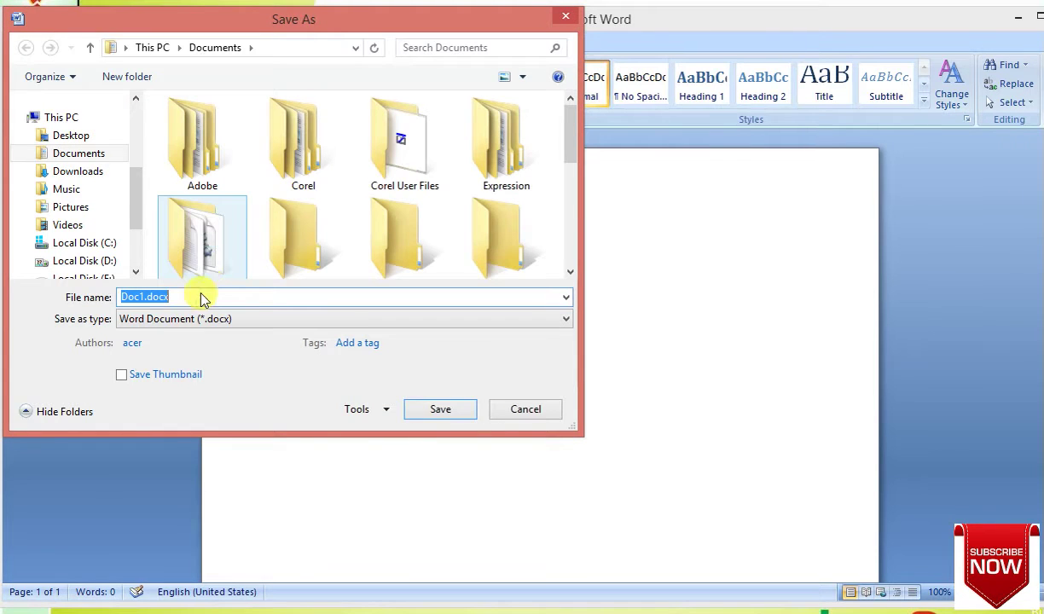
left_click(198, 320)
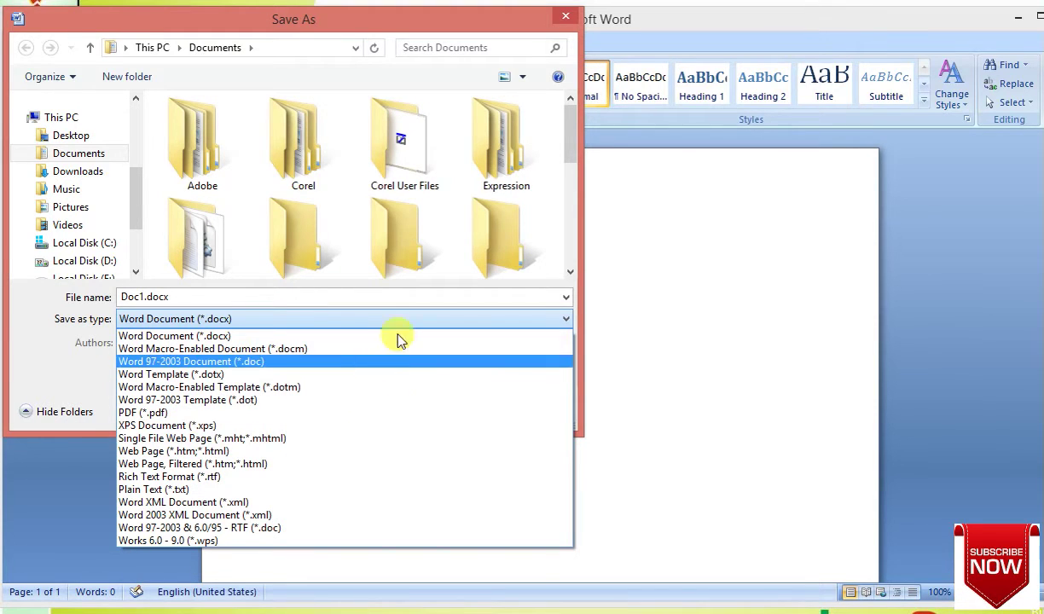
left_click(570, 19)
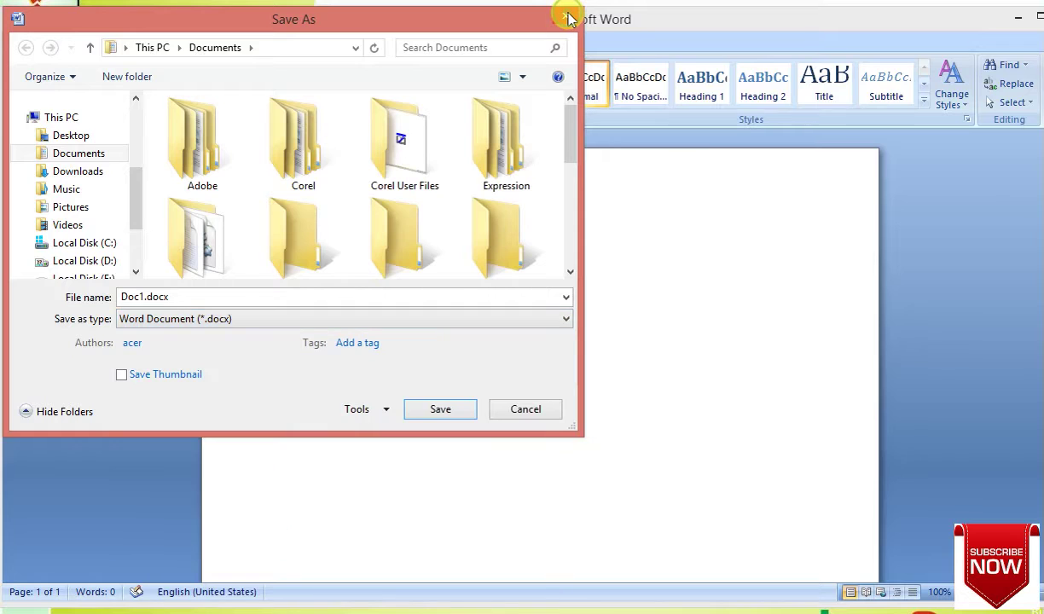
left_click(570, 19)
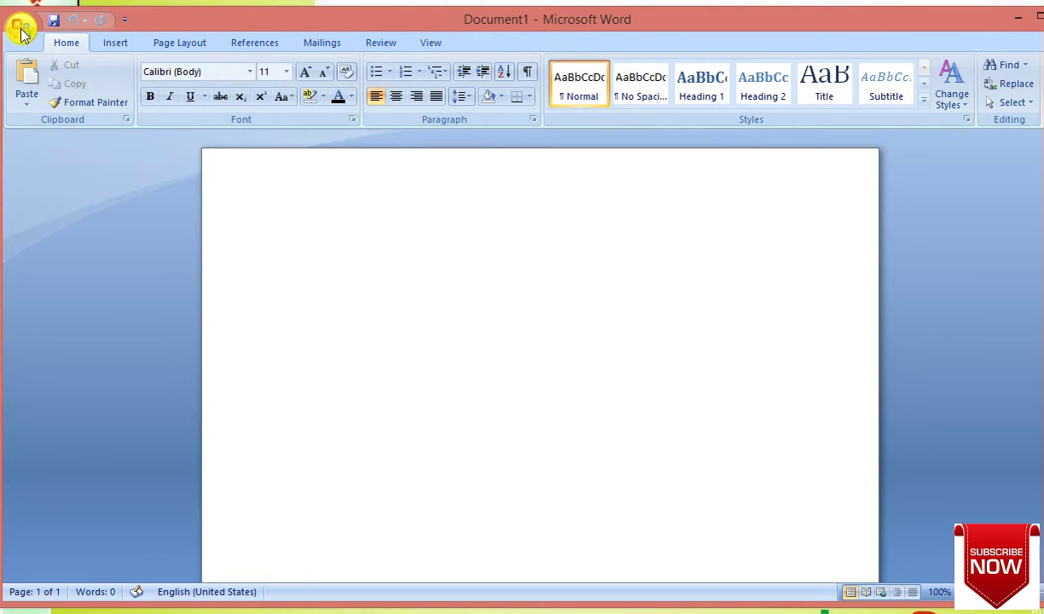
left_click(21, 29)
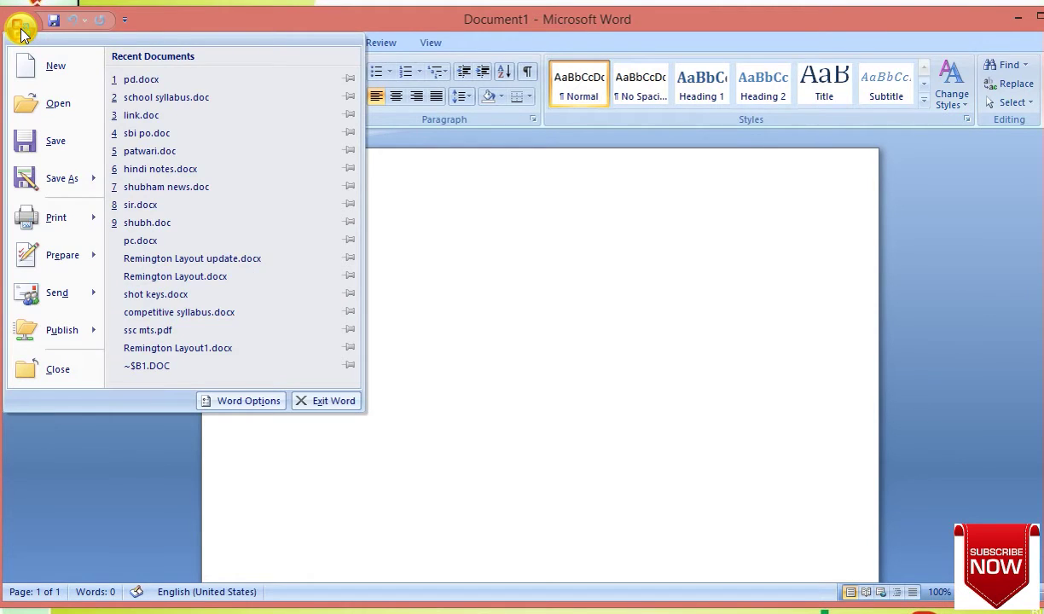
mouse_move(84, 221)
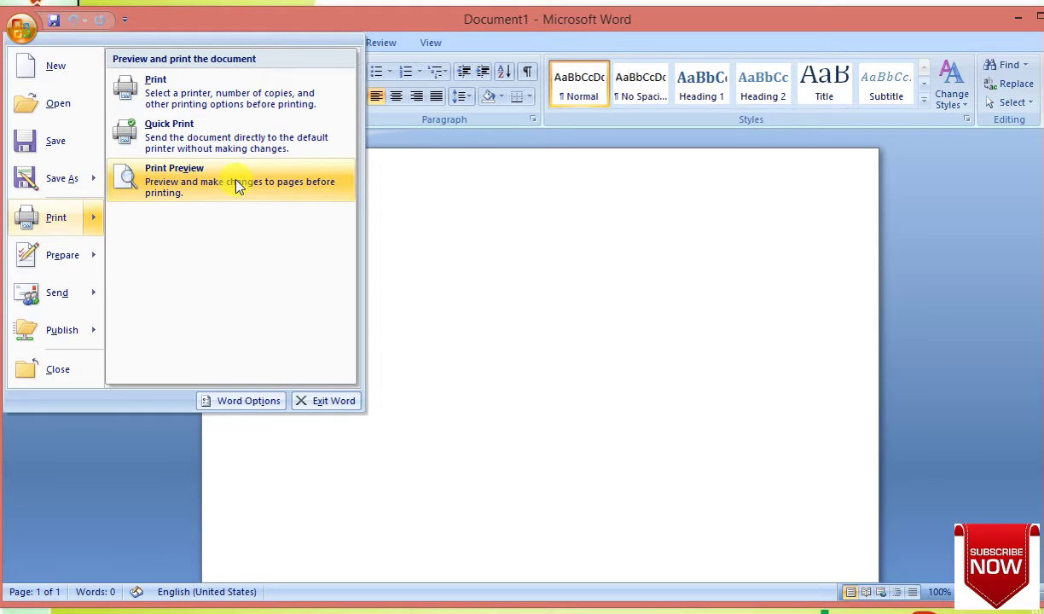
mouse_move(88, 268)
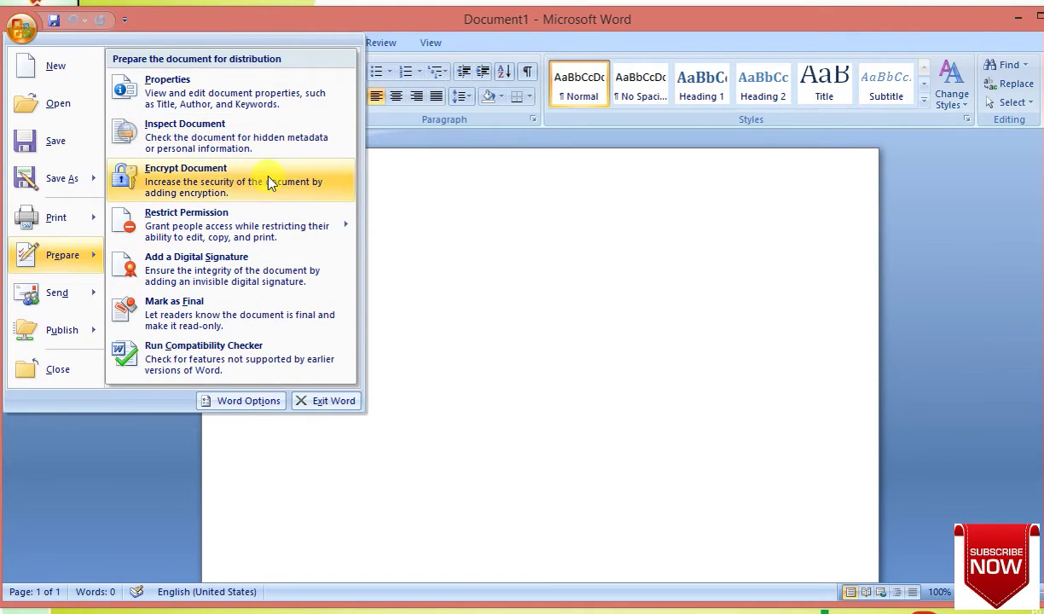
mouse_move(270, 219)
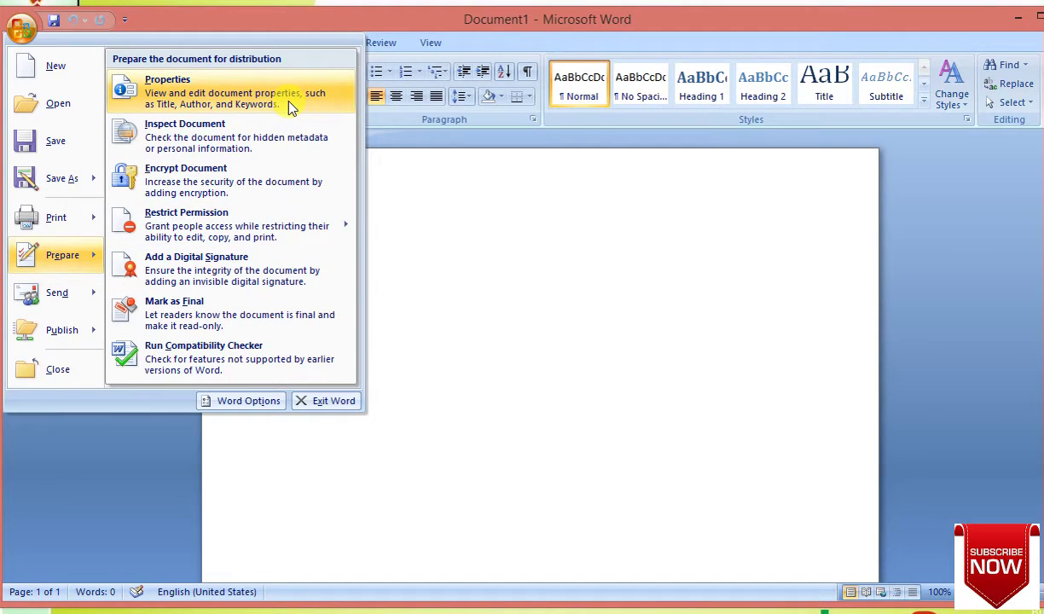
mouse_move(193, 215)
mouse_move(70, 293)
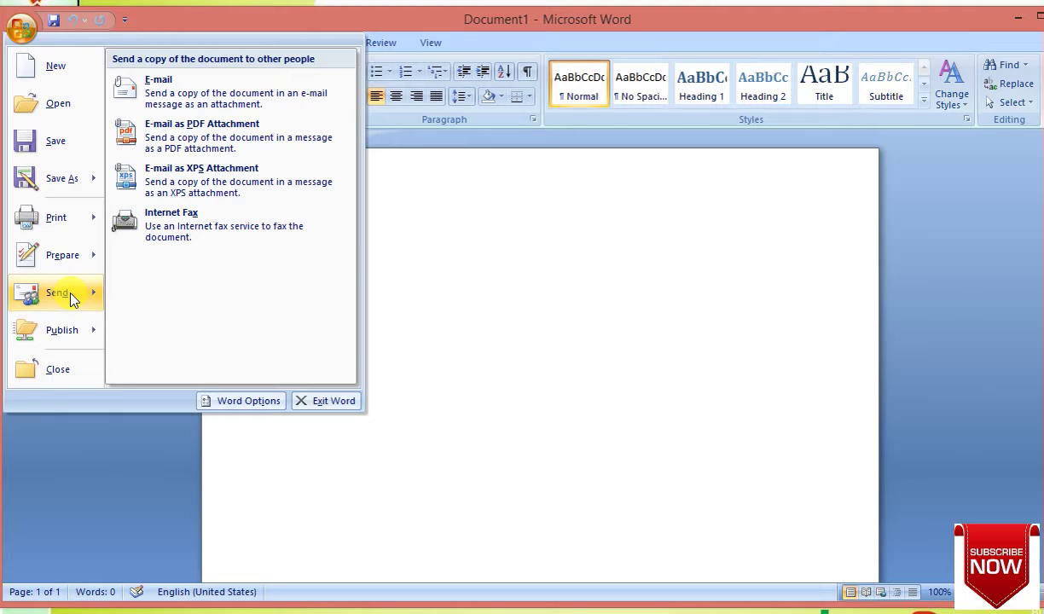
mouse_move(75, 332)
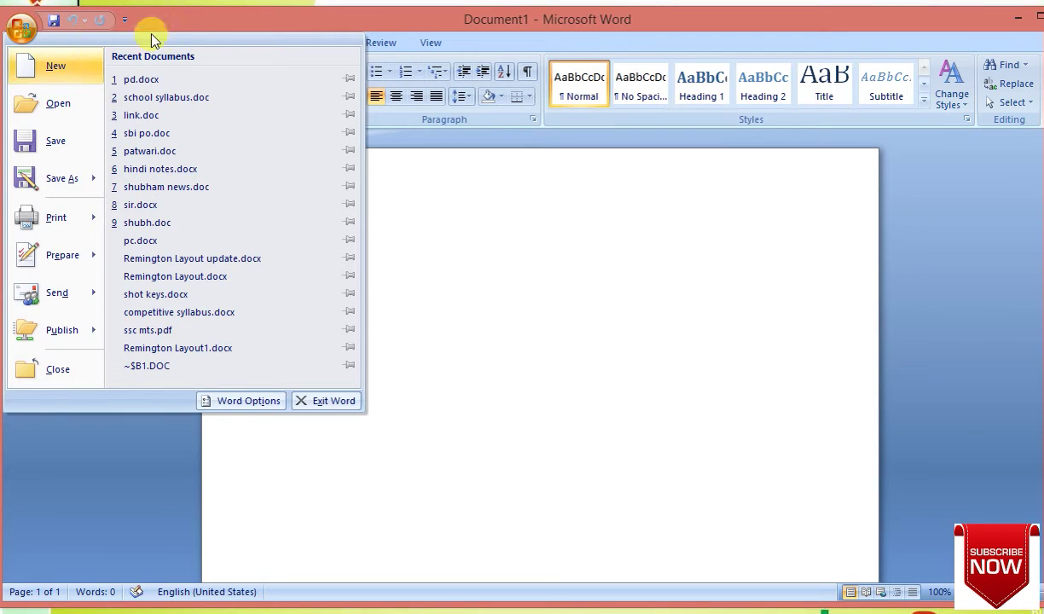
left_click(197, 18)
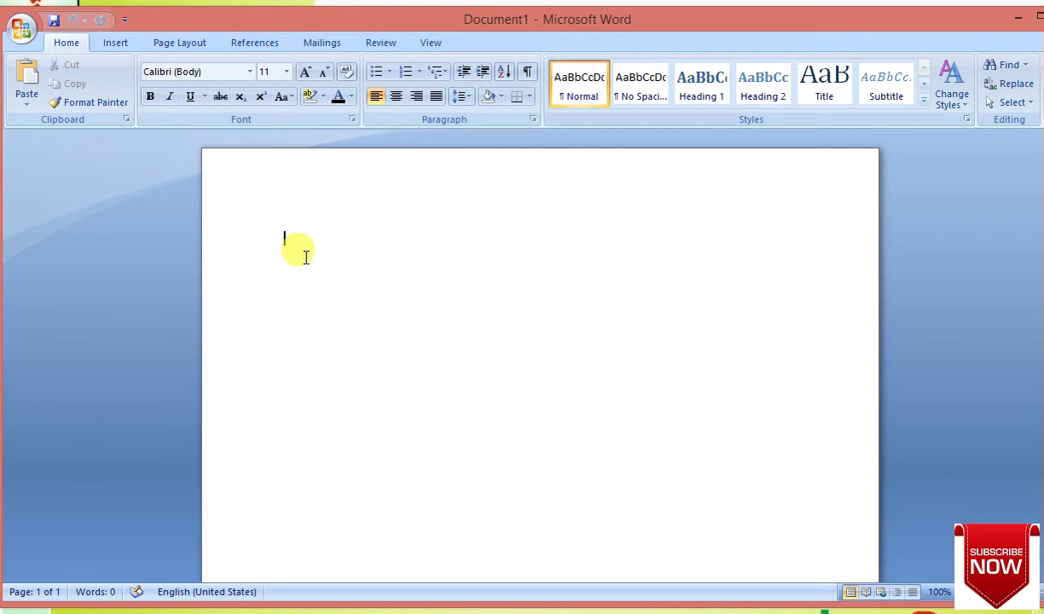
Type 'bhopal' and paste a copy of it on a second line.
type("shu")
key("BackSpace")
key("BackSpace")
key("BackSpace")
type("bh")
type("opal")
triple_click(304, 262)
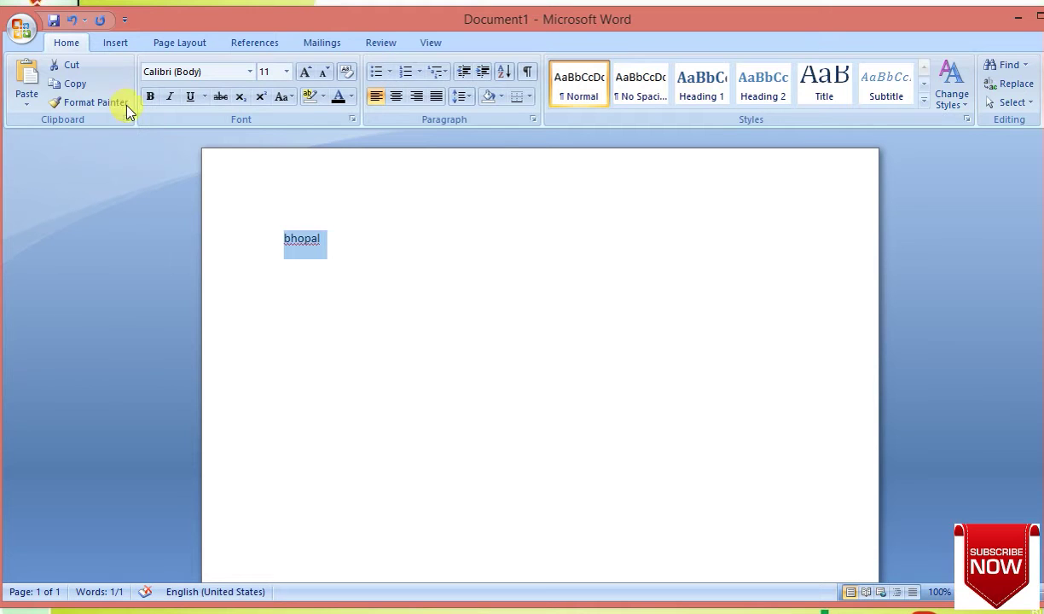
left_click(72, 83)
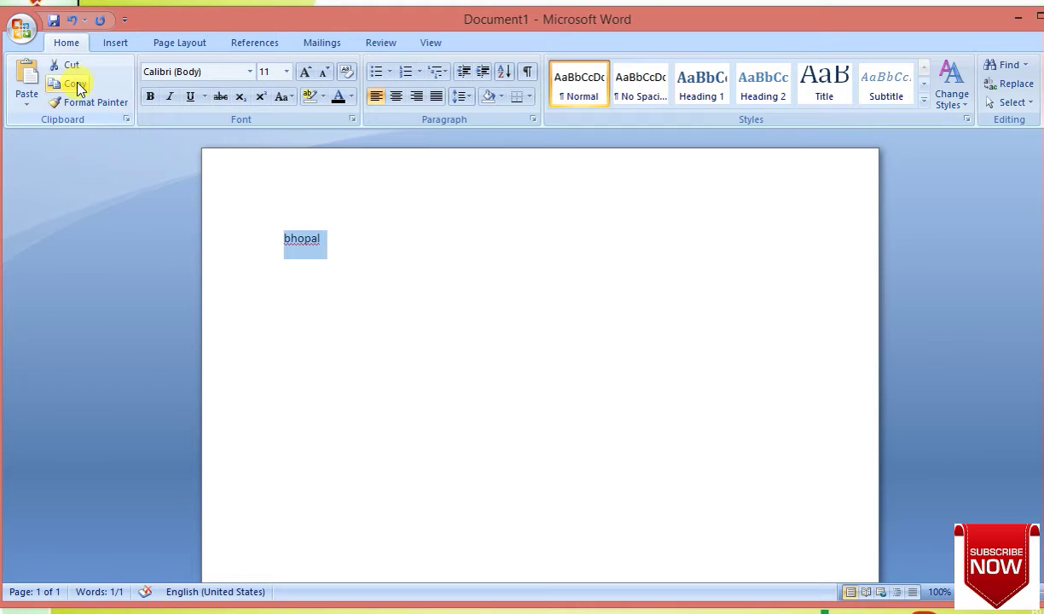
left_click(360, 244)
key("Return")
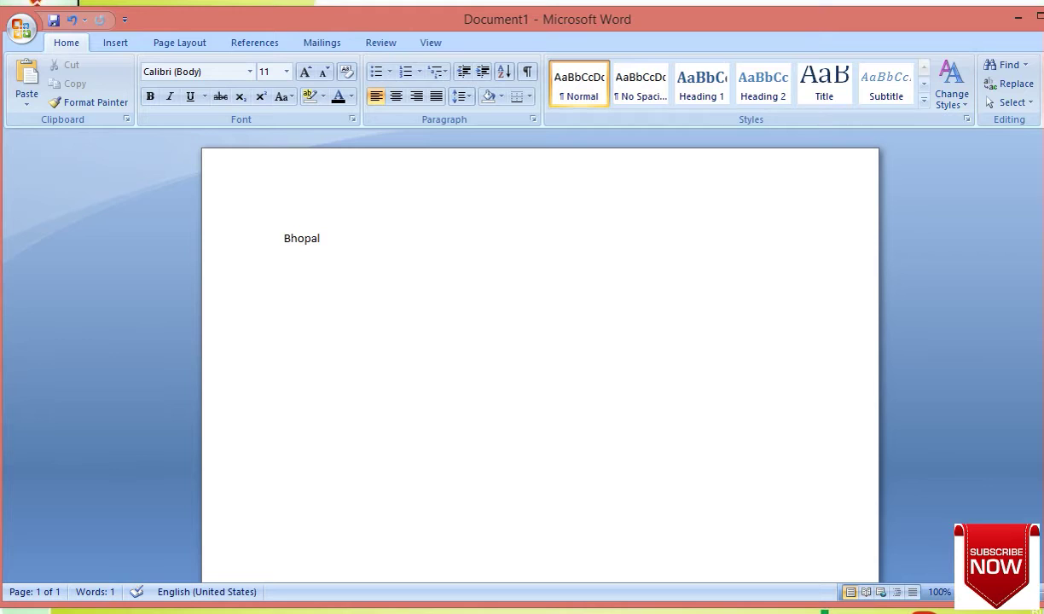
key("ctrl+v")
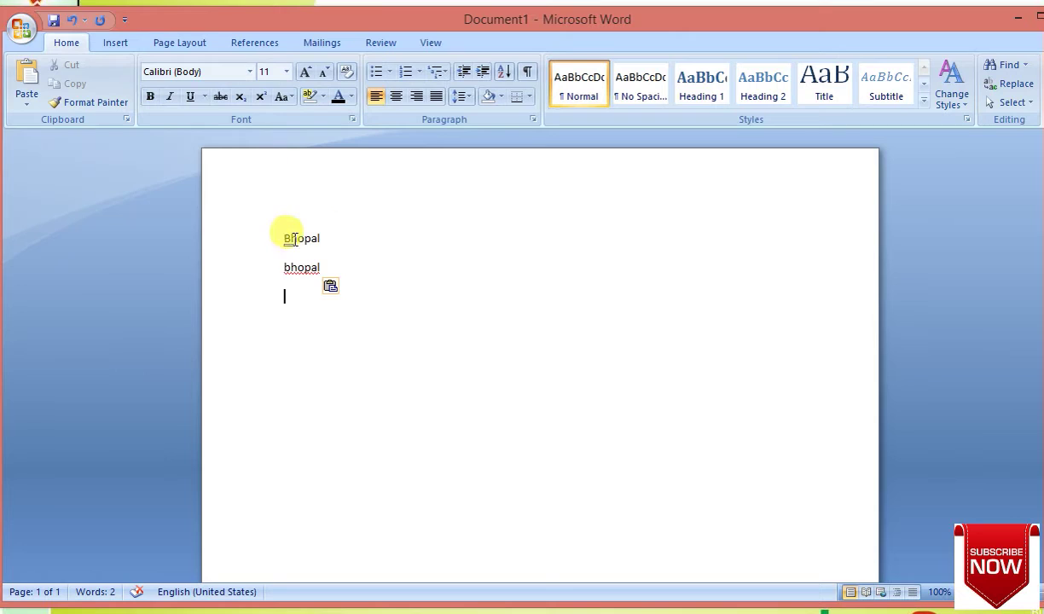
Try enlarging both Bhopal lines to 24 pt in red, then undo the changes.
left_click_drag(284, 239, 333, 268)
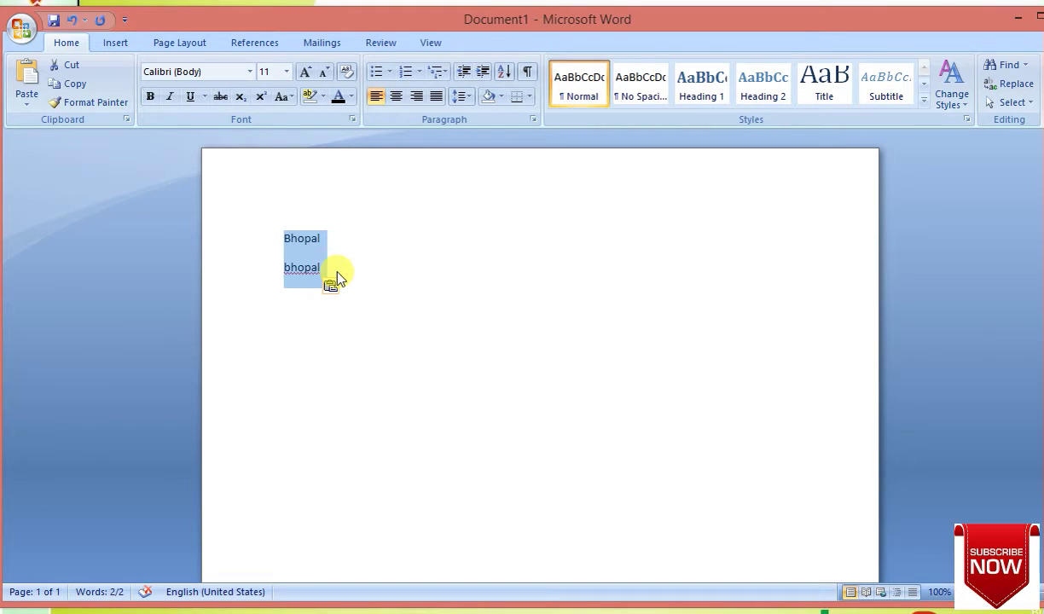
key("ctrl+shift+period")
key("ctrl+shift+period")
key("ctrl+shift+period")
key("ctrl+shift+period")
key("ctrl+shift+period")
key("ctrl+shift+period")
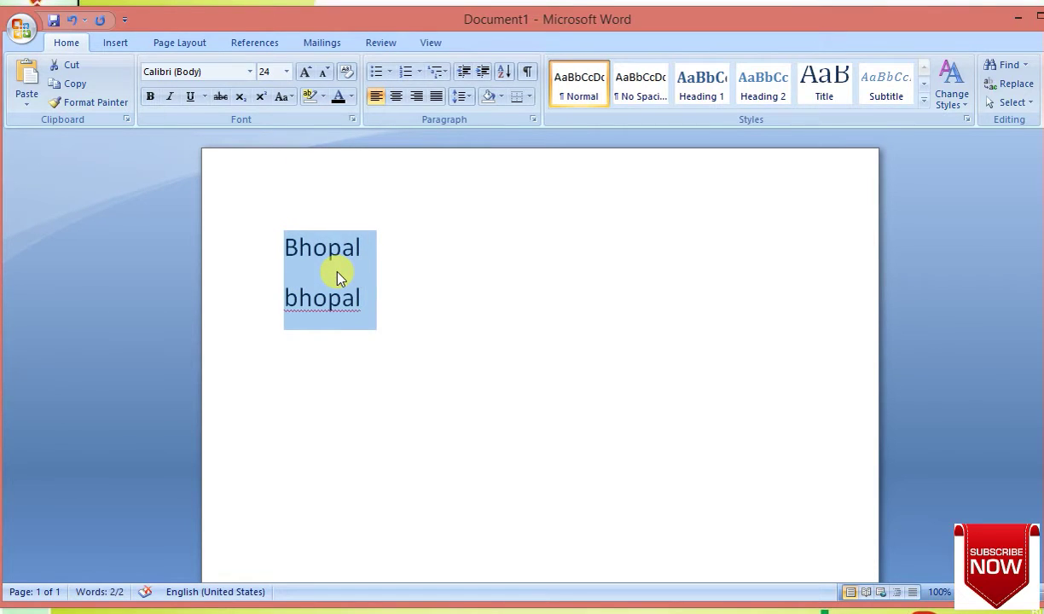
left_click(350, 96)
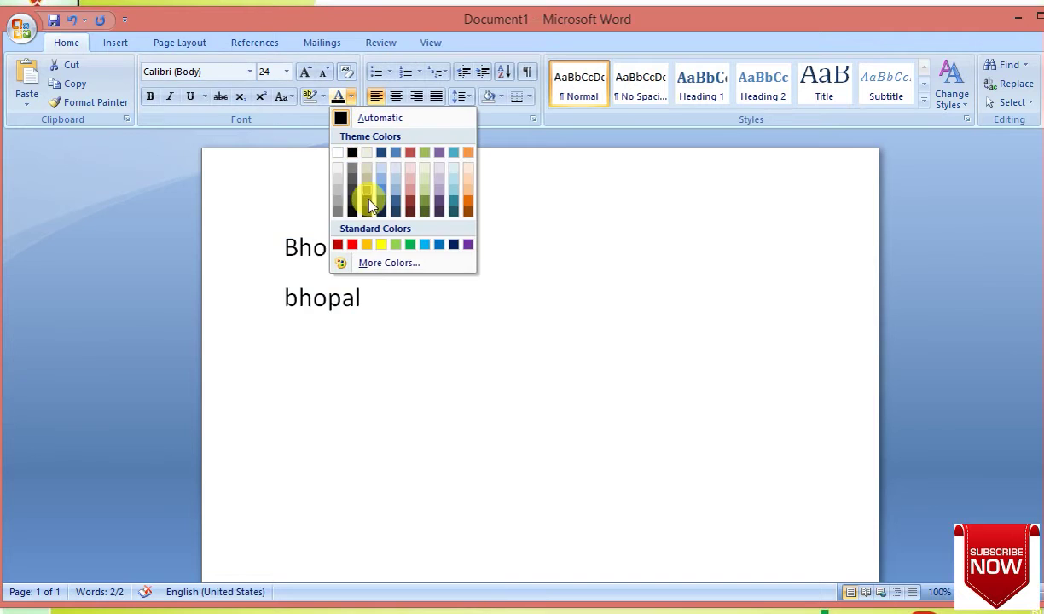
left_click(351, 245)
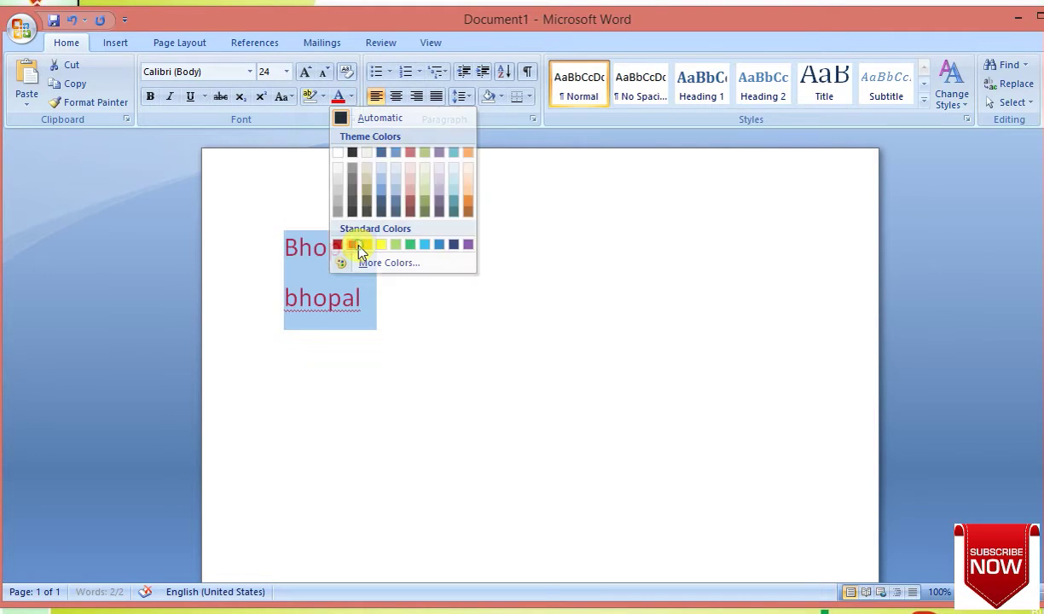
left_click(401, 303)
type("fdf")
left_click(442, 317)
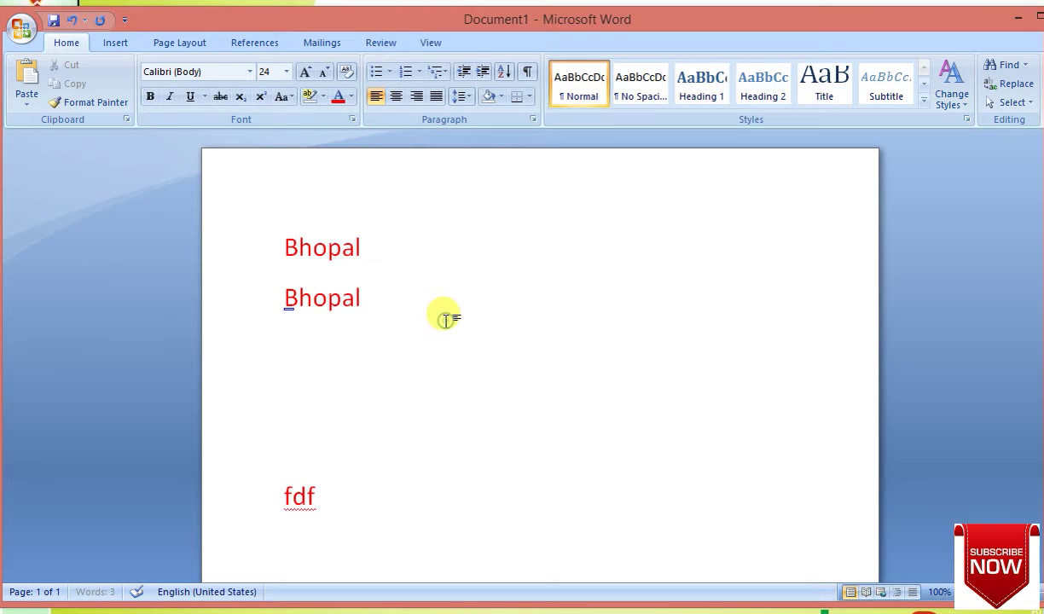
key("ctrl+a")
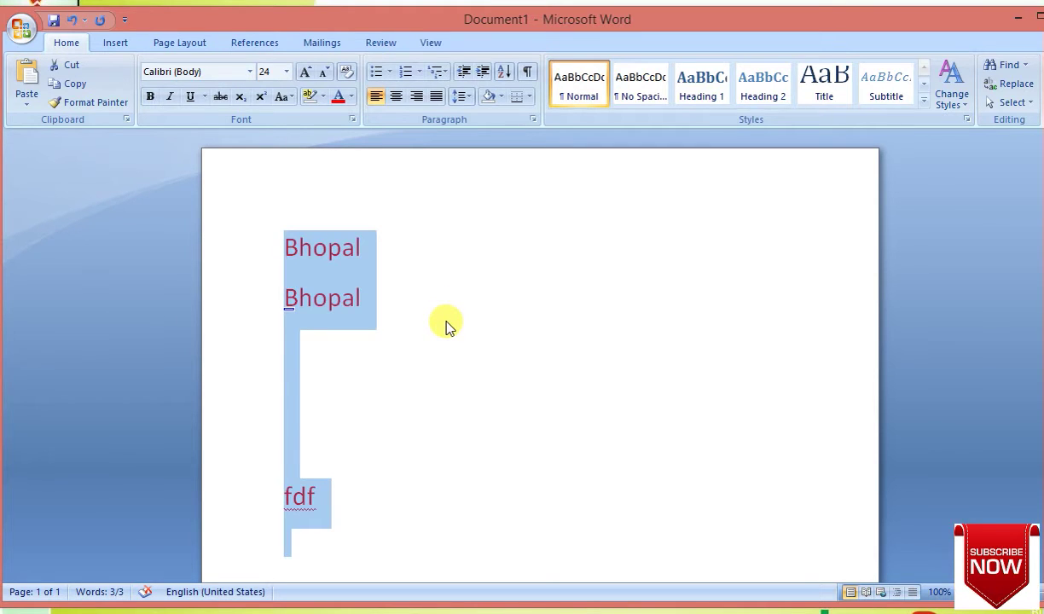
key("ctrl+z")
key("ctrl+z")
key("ctrl+z")
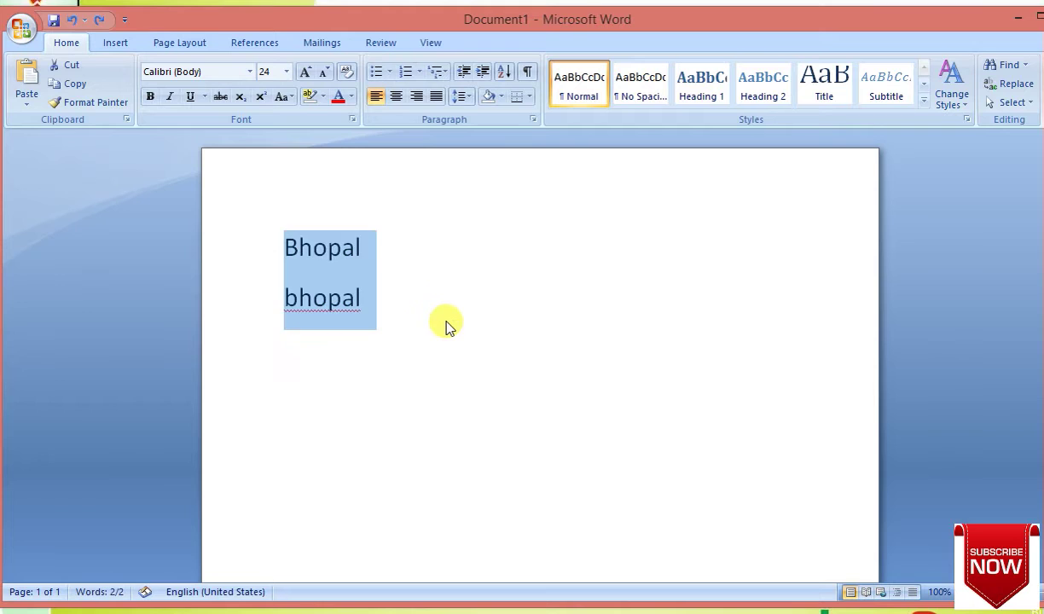
Make the first-line Bhopal red at 48 pt.
left_click(410, 273)
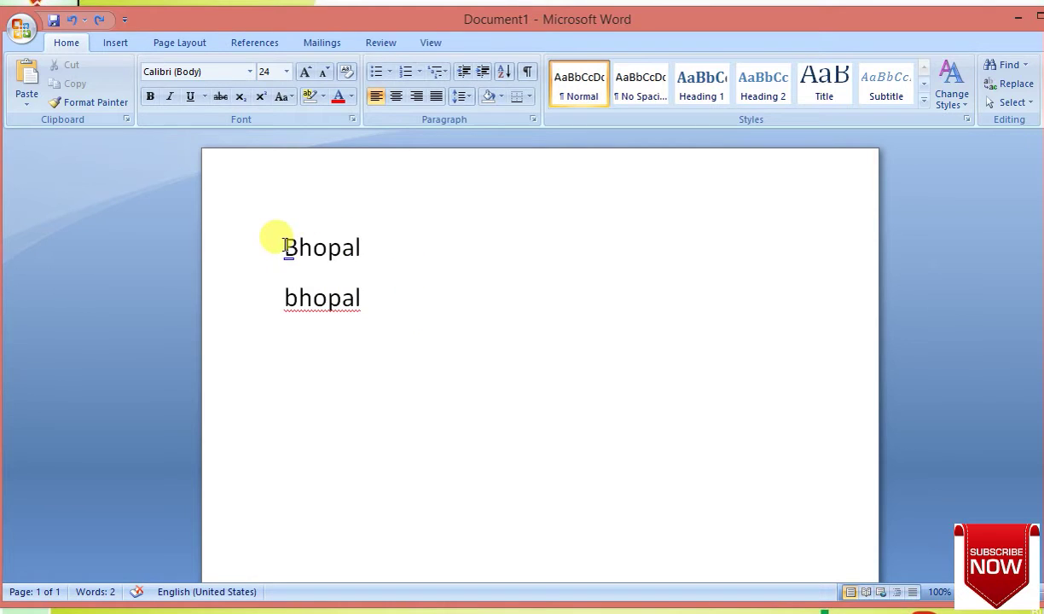
left_click_drag(280, 245, 380, 257)
left_click(351, 97)
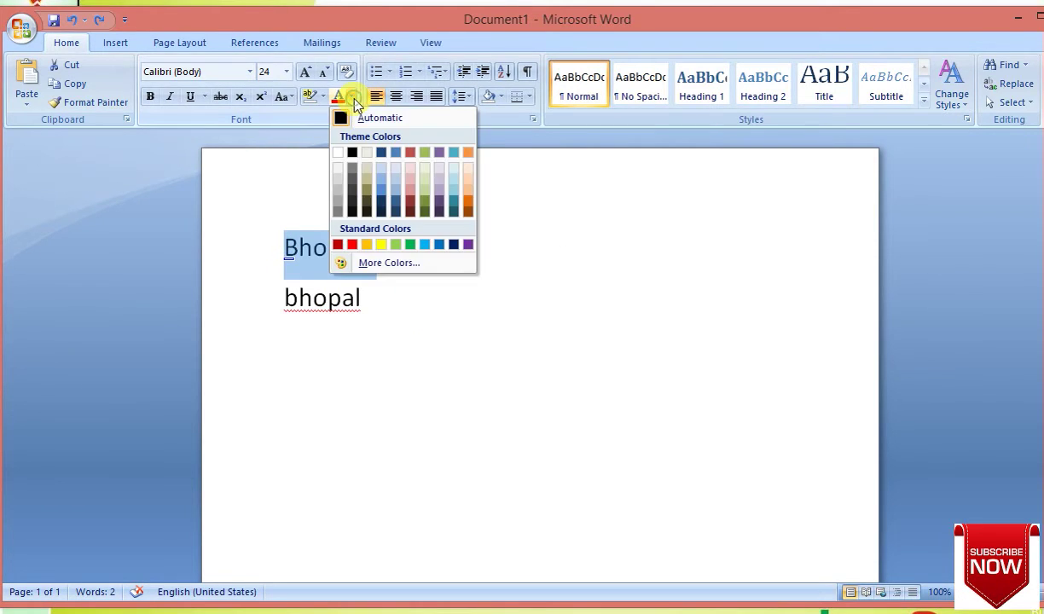
left_click(352, 245)
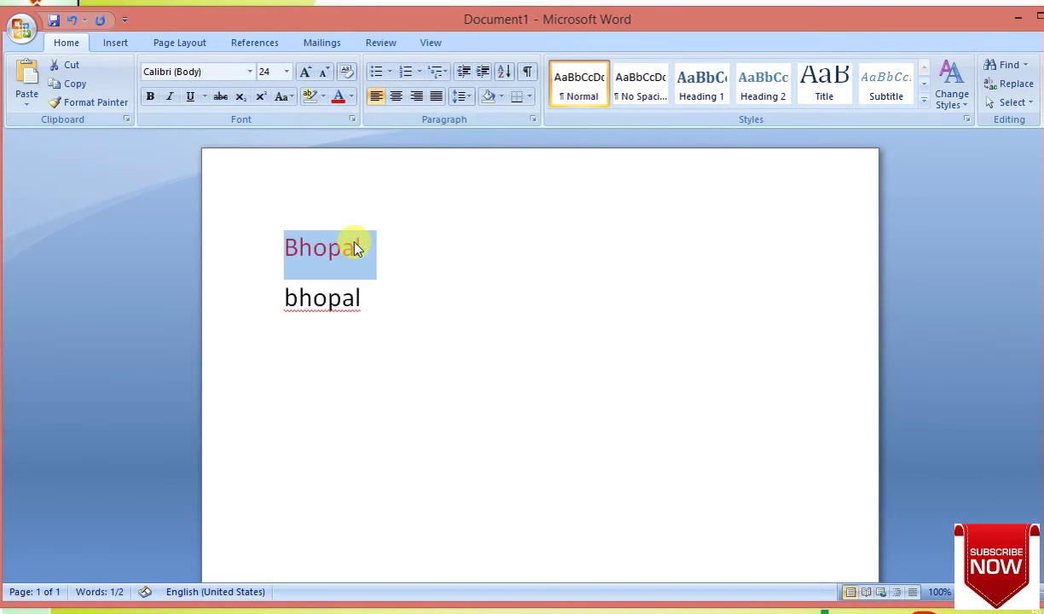
key("ctrl+shift+greater")
key("ctrl+shift+greater")
key("ctrl+shift+greater")
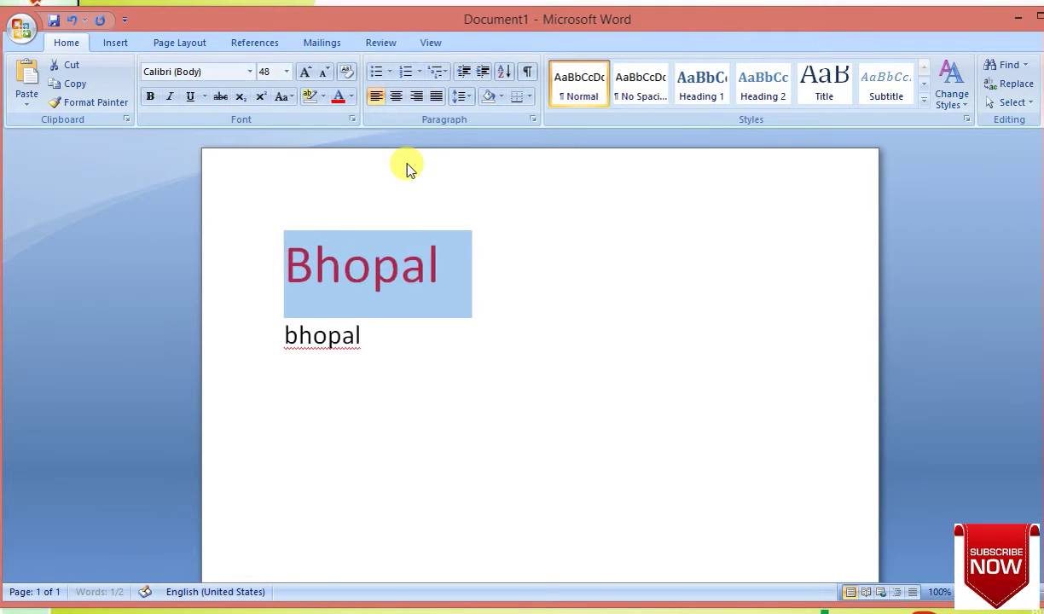
Add a third line reading 'jknkjfkgjhfdjhgdsjfhkg' below the second Bhopal.
left_click(391, 331)
key("Return")
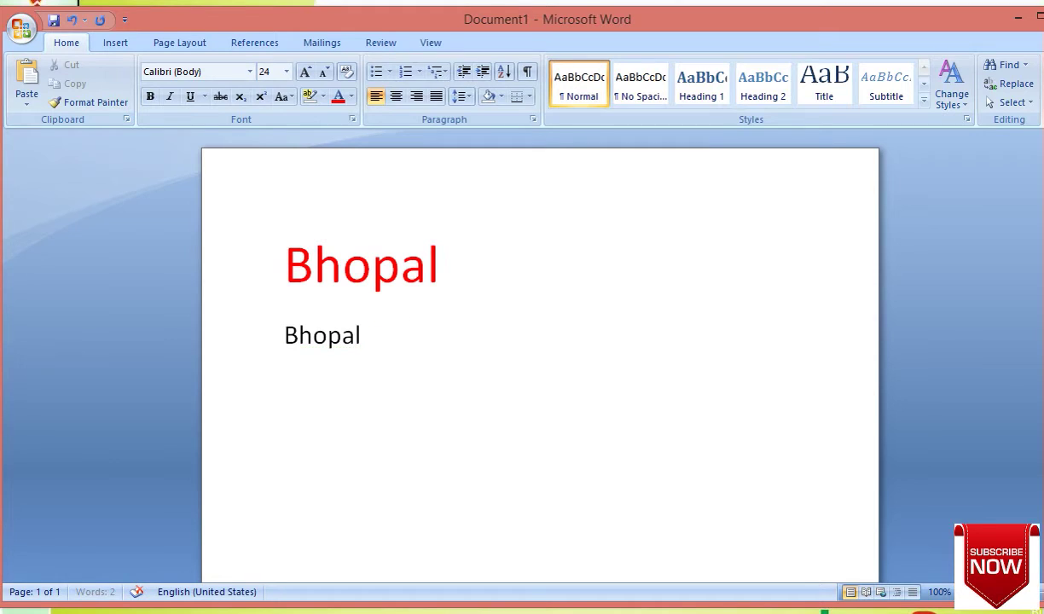
type("jknkjfkgjhfdjhgdsjfhkg")
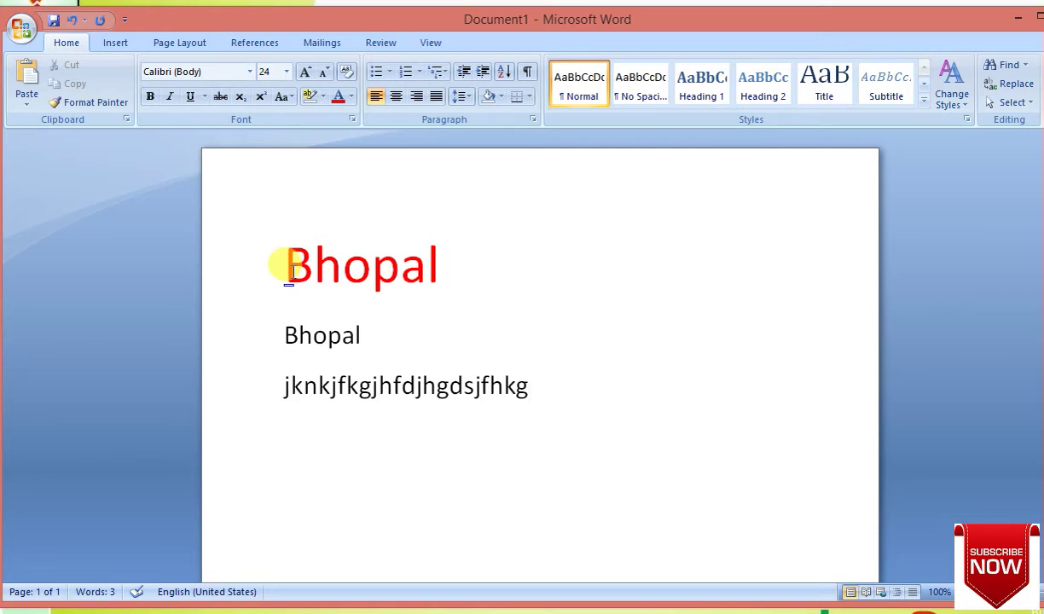
Copy the heading's red 48 pt format onto 'jknkjfkgjh' with Format Painter.
left_click_drag(284, 264, 312, 266)
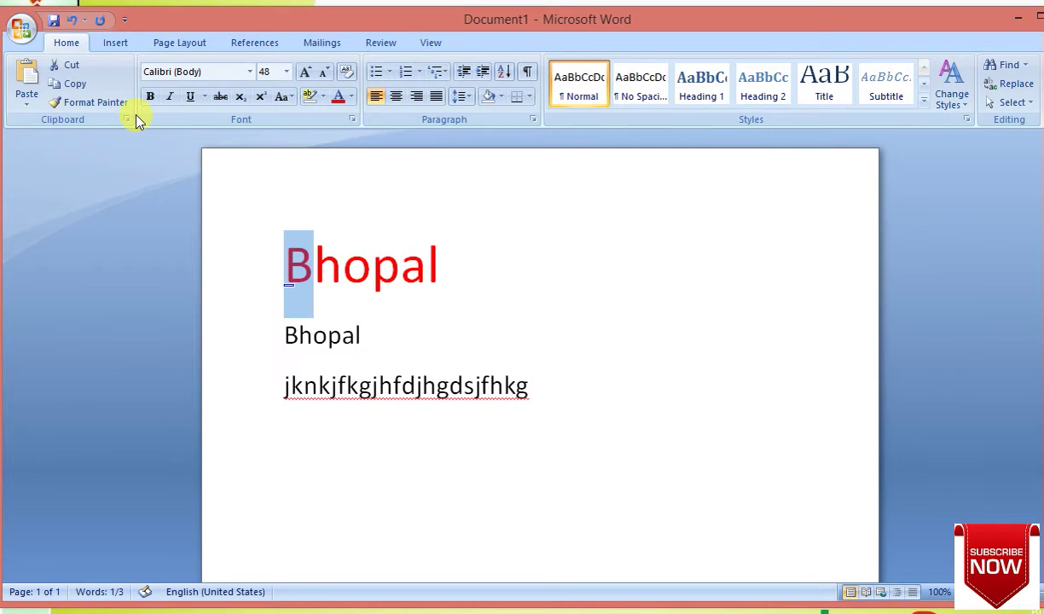
left_click(108, 109)
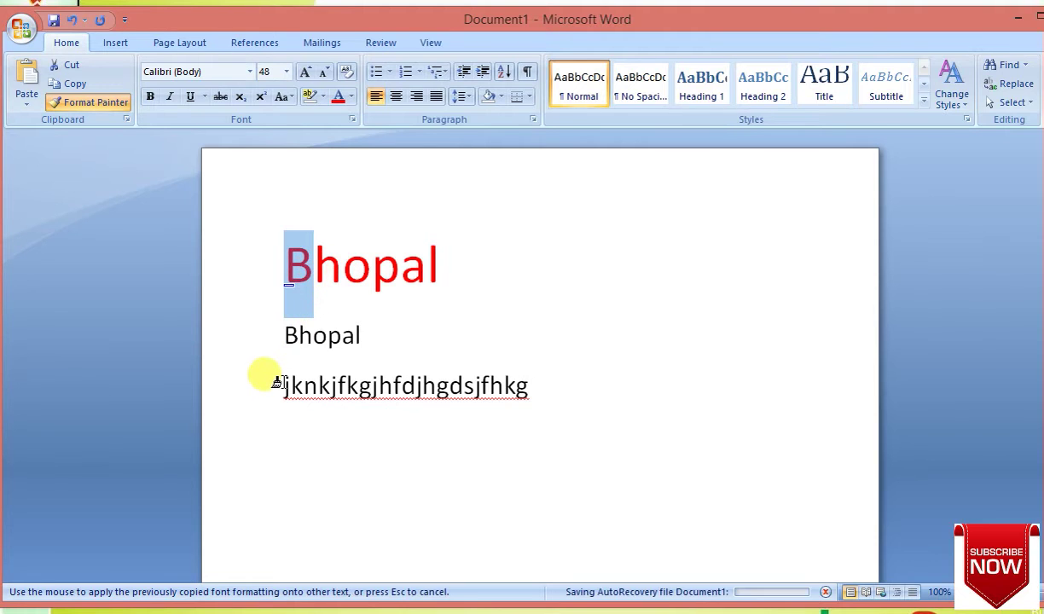
left_click_drag(284, 386, 380, 386)
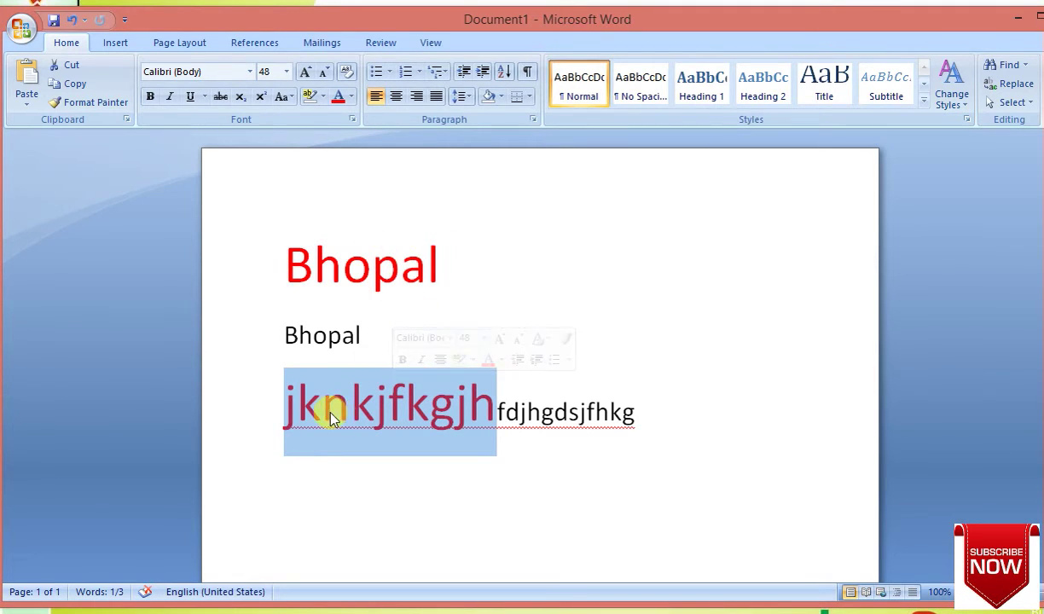
left_click(578, 459)
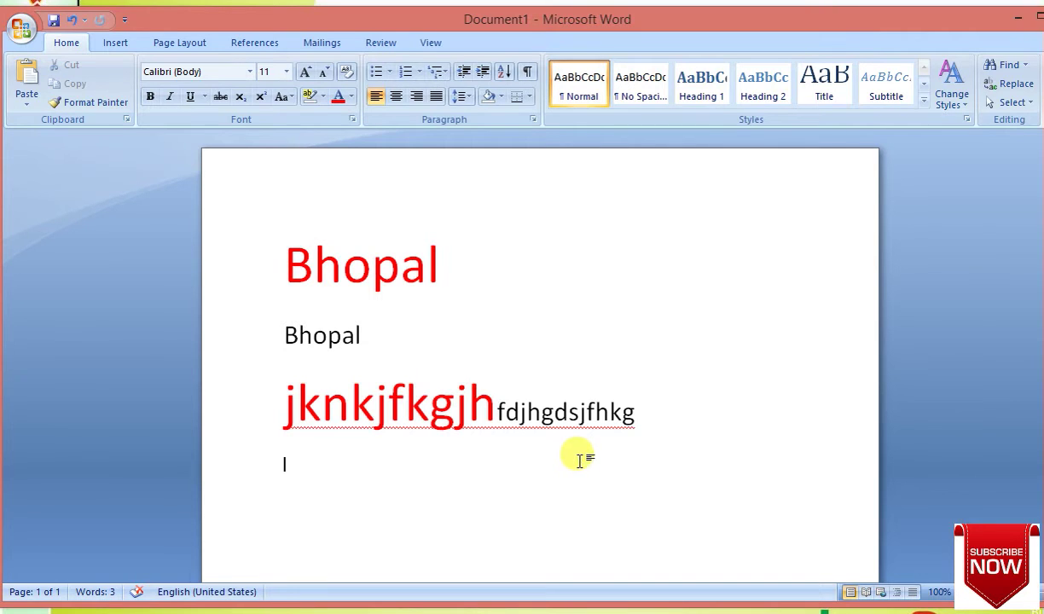
Check the clipboard history, then remove the red Bhopal heading from the top line.
left_click(94, 103)
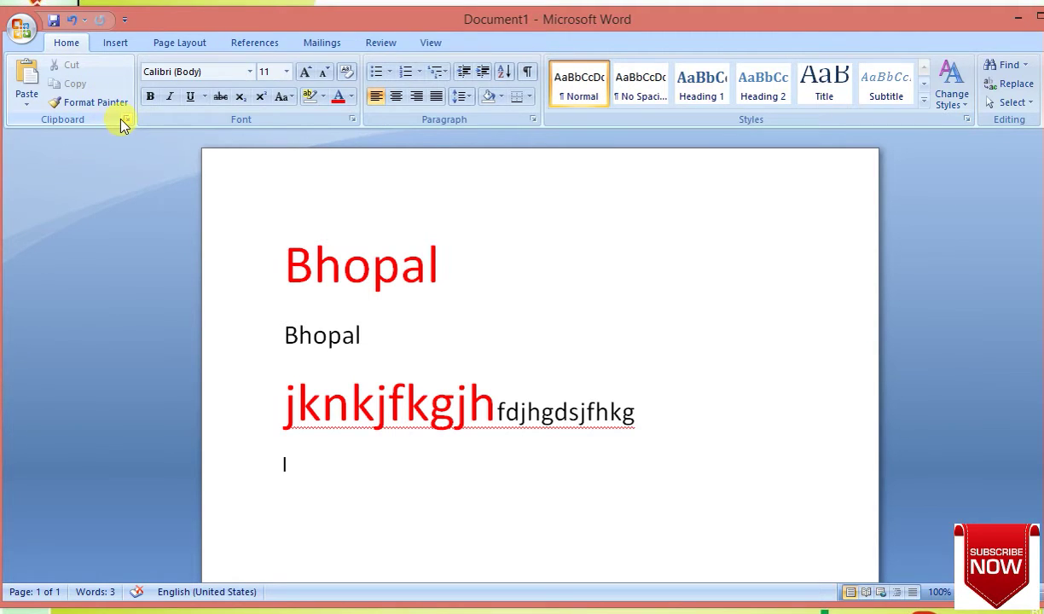
left_click(126, 120)
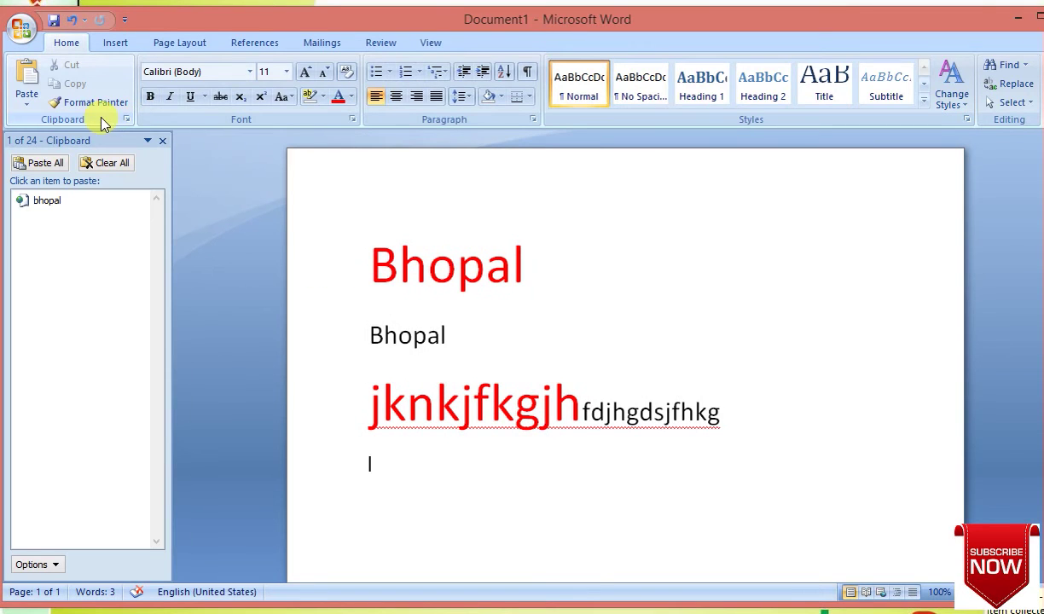
left_click(163, 142)
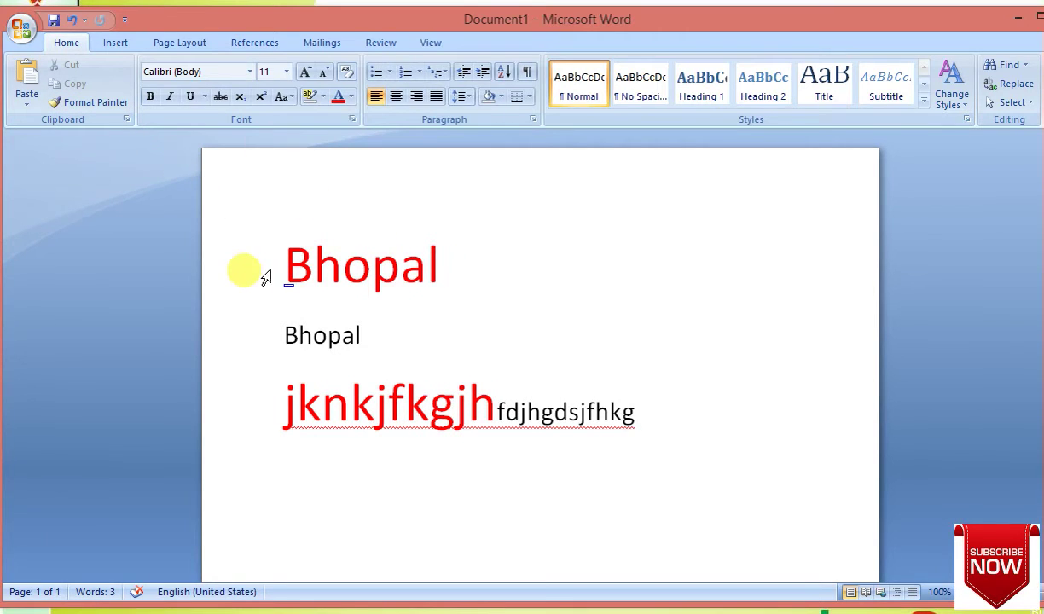
mouse_move(286, 264)
left_mouse_down()
mouse_move(462, 300)
mouse_move(444, 275)
left_mouse_up()
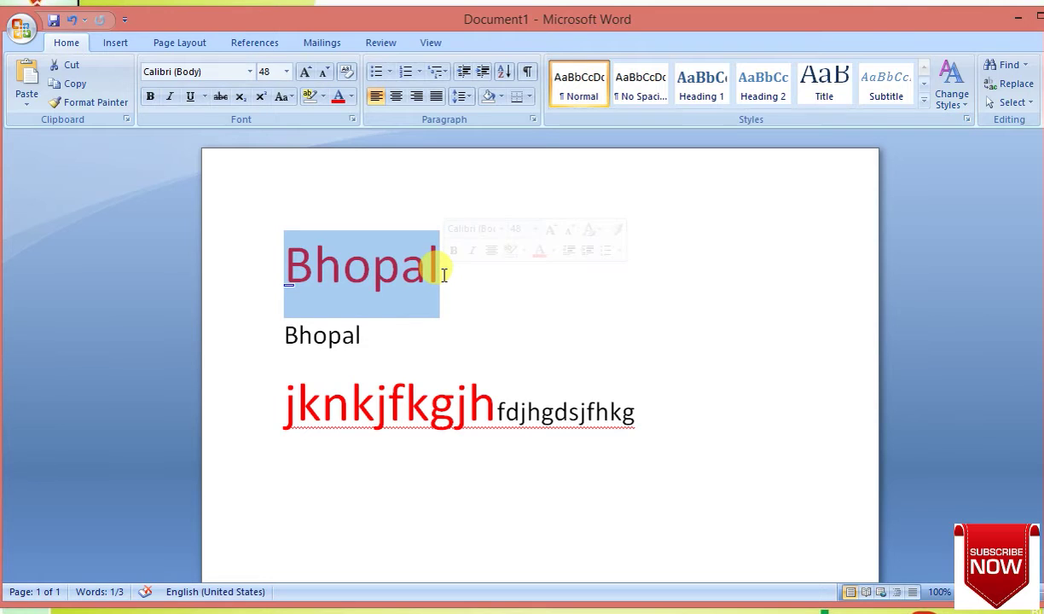
key("Delete")
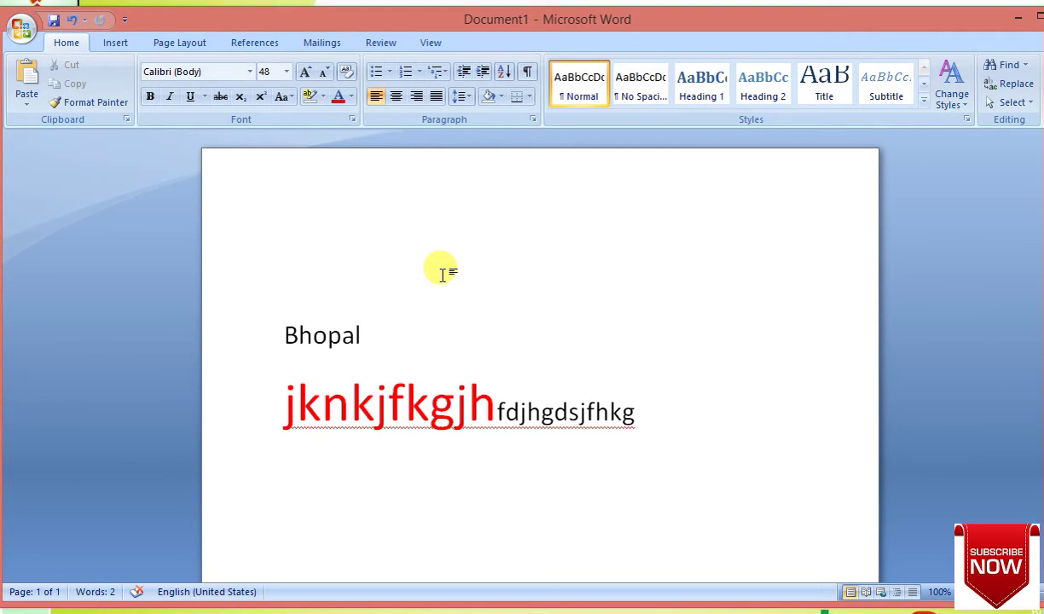
Paste the red Bhopal seven times from the Clipboard pane onto the top line, then close the pane.
left_click(443, 274)
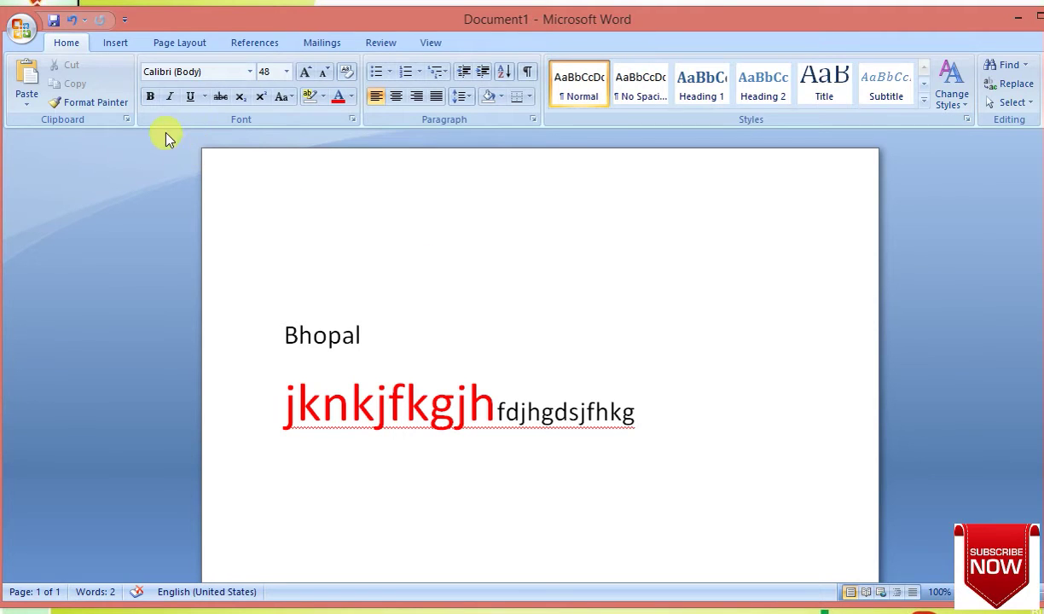
left_click(128, 120)
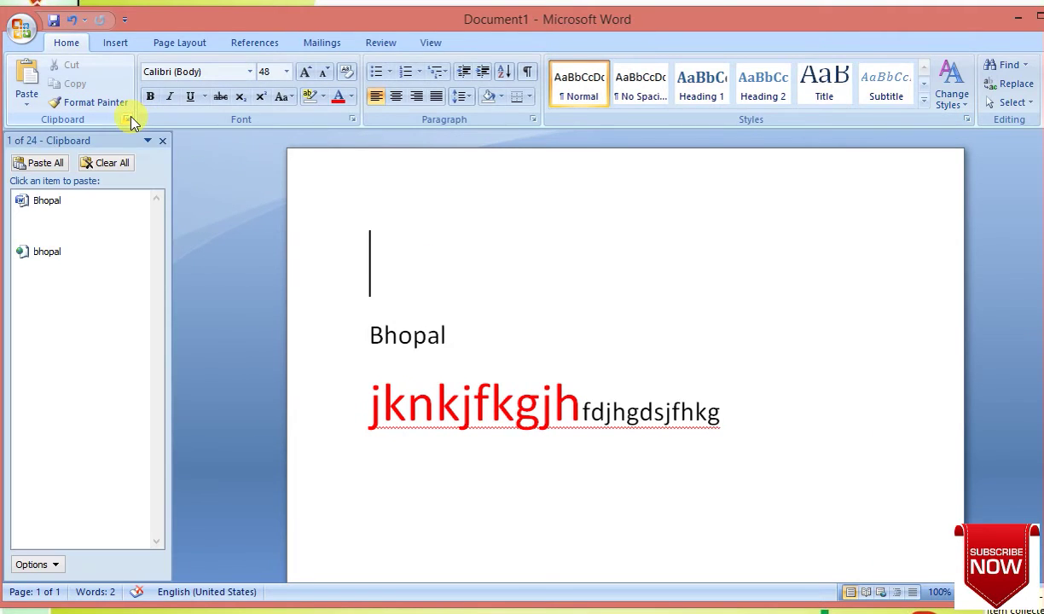
left_click(99, 216)
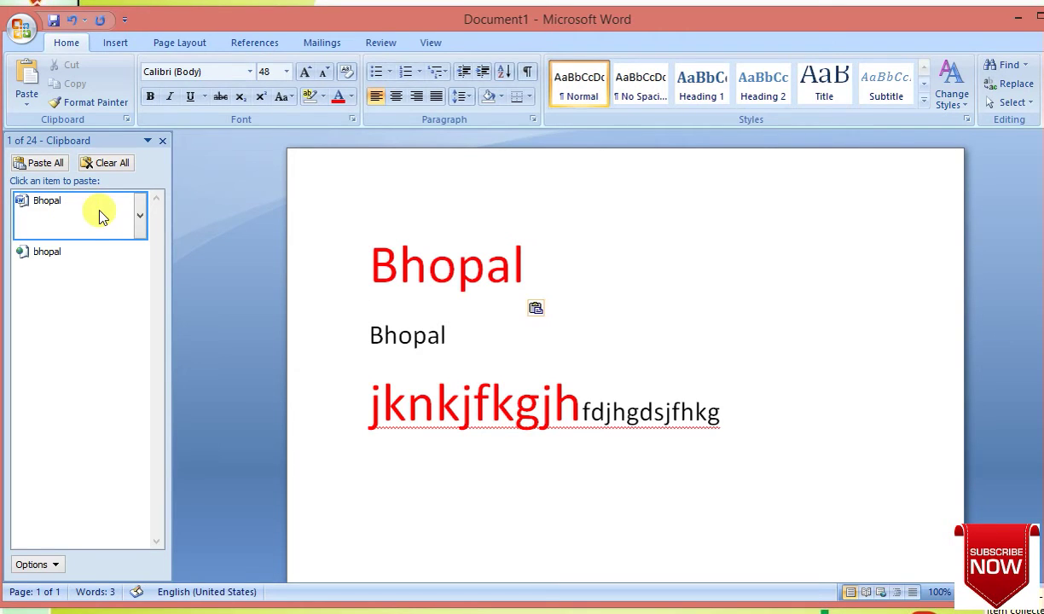
left_click(99, 216)
left_click(99, 216)
left_click(99, 215)
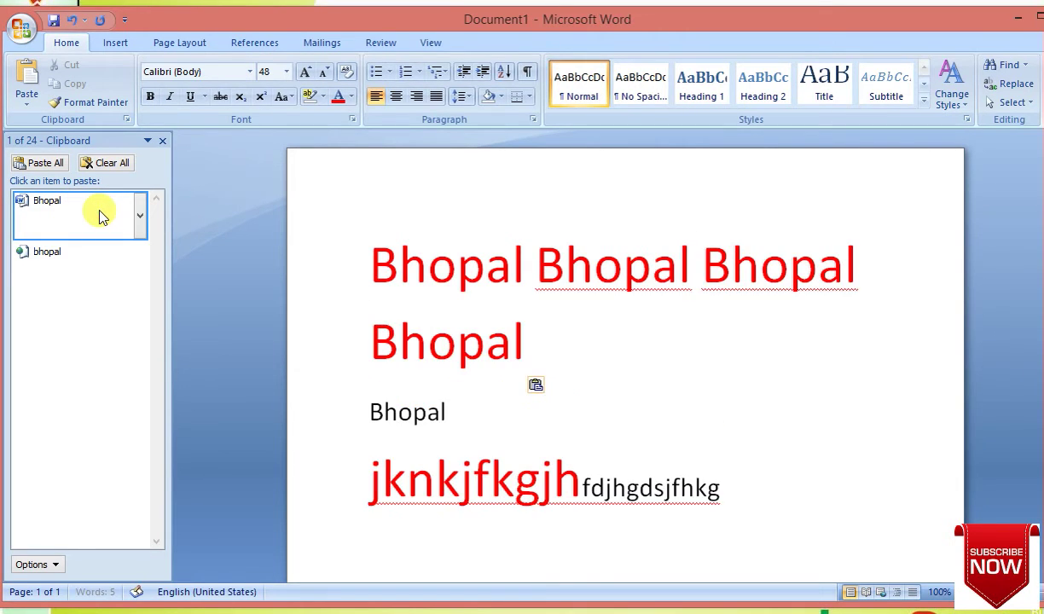
left_click(99, 216)
left_click(99, 216)
left_click(99, 216)
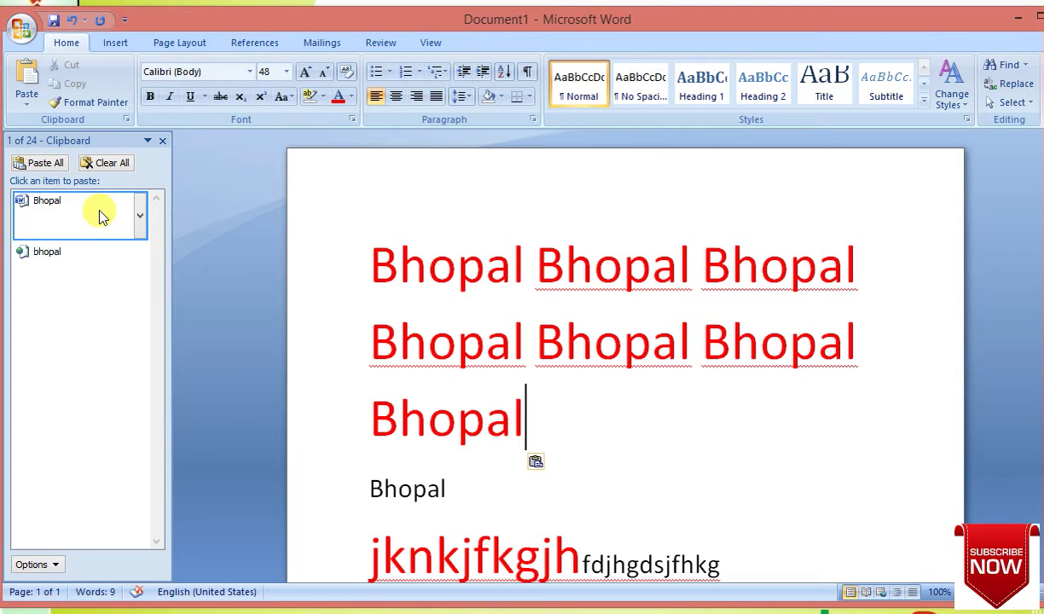
left_click(162, 139)
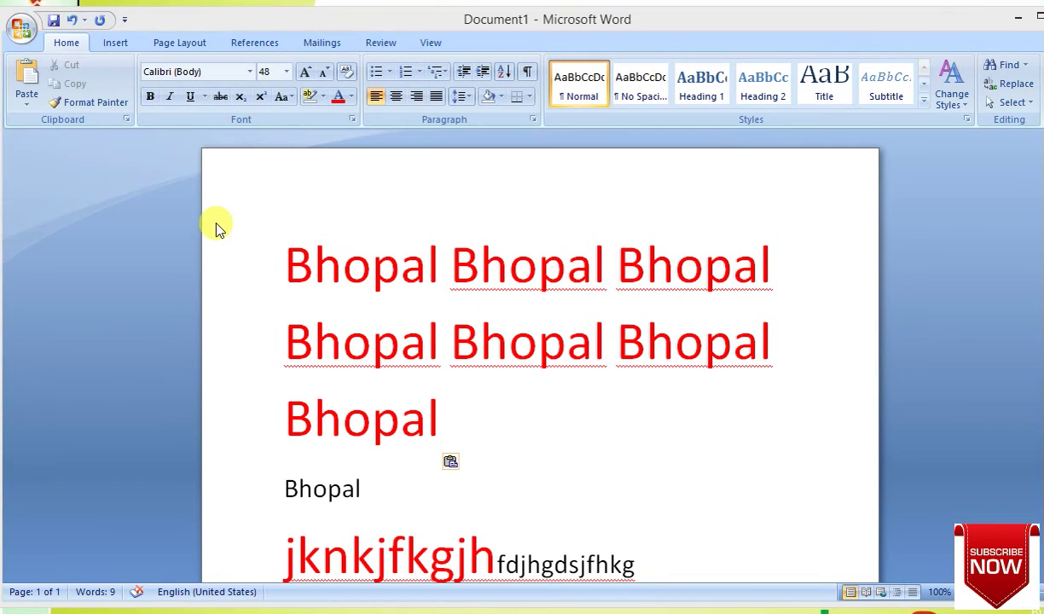
Cancel an accidental close of the document and toggle the Clipboard pane.
key("alt+F4")
left_click(589, 365)
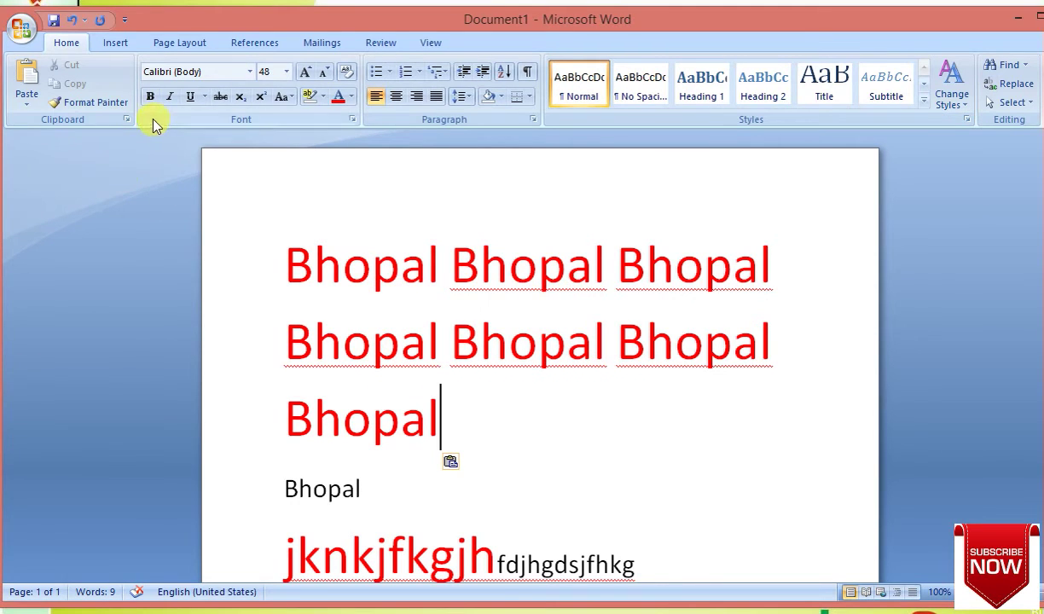
left_click(126, 119)
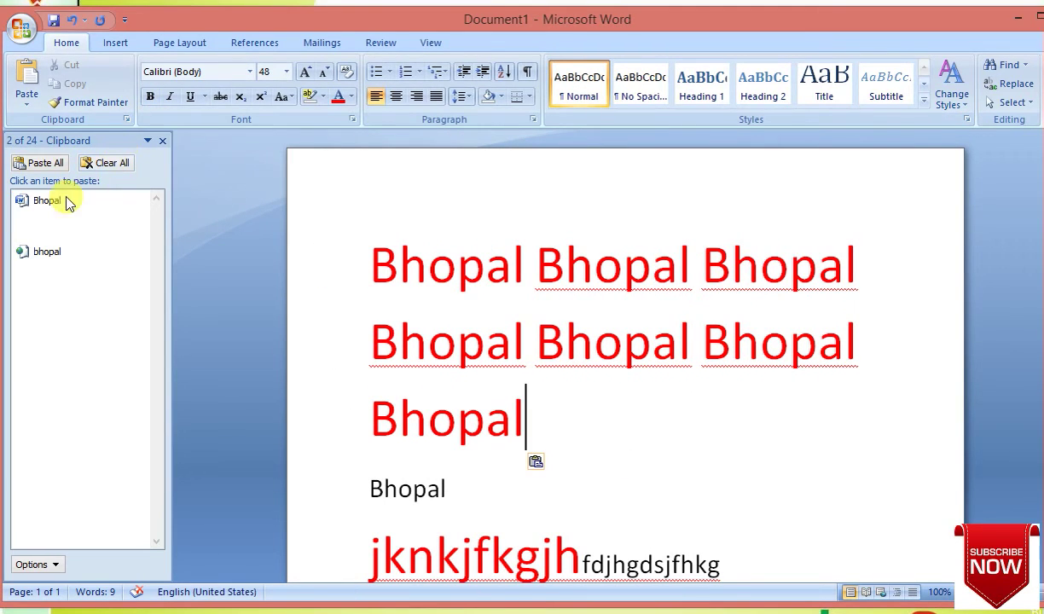
left_click(162, 141)
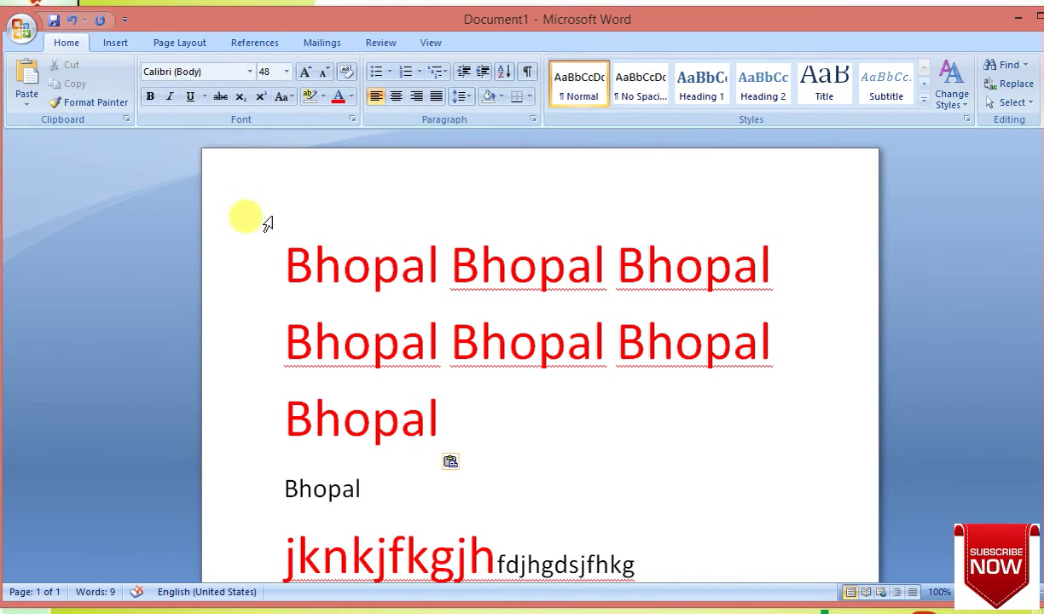
Set the seven Bhopal words to Adobe Garamond Pro Bold at 28 pt, testing Grow and Shrink Font.
left_click_drag(275, 251, 401, 391)
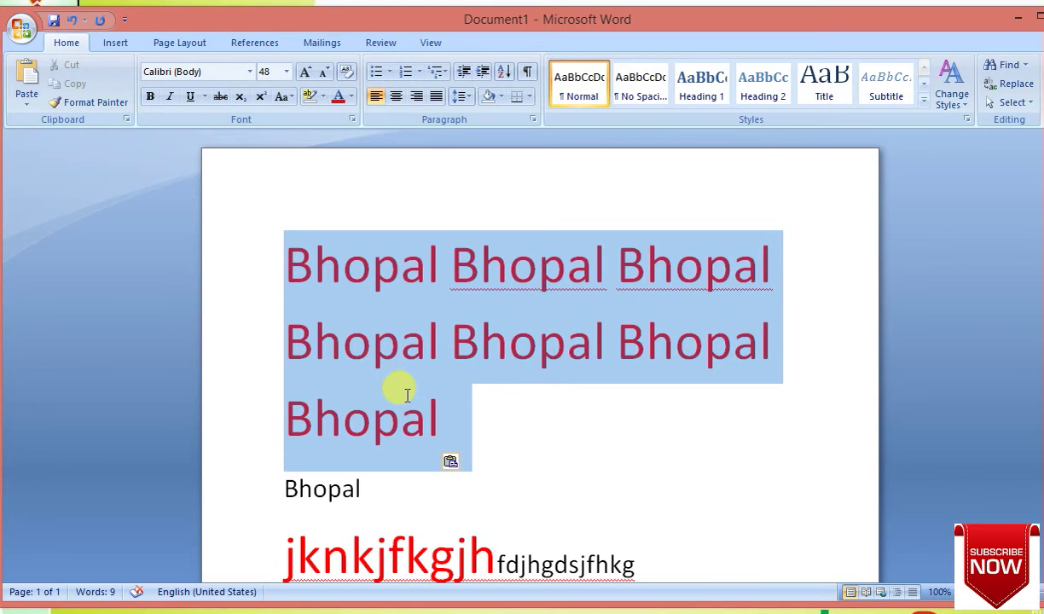
left_click(252, 75)
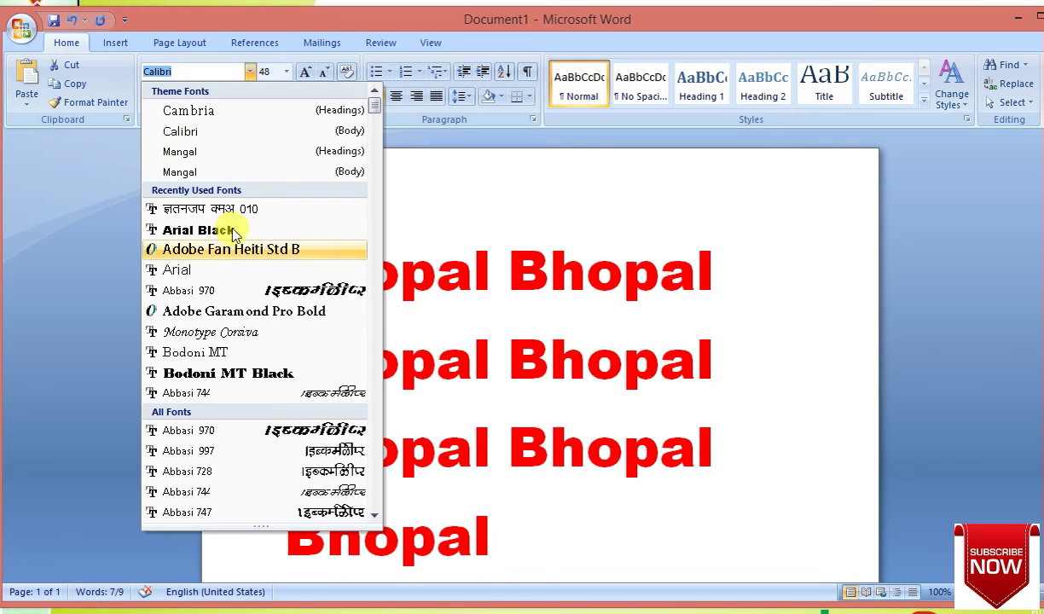
left_click(215, 314)
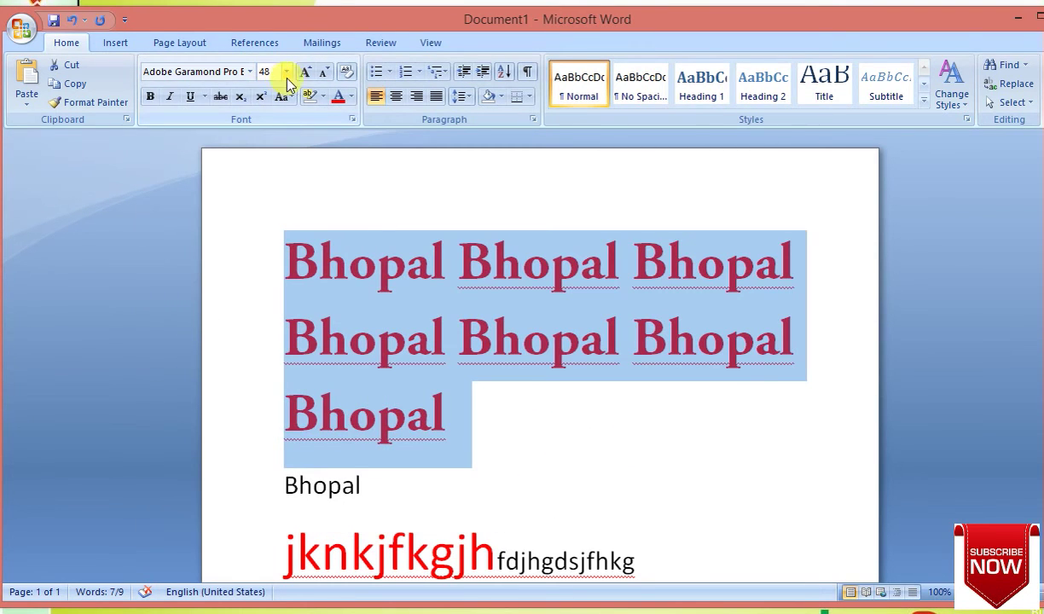
left_click(287, 73)
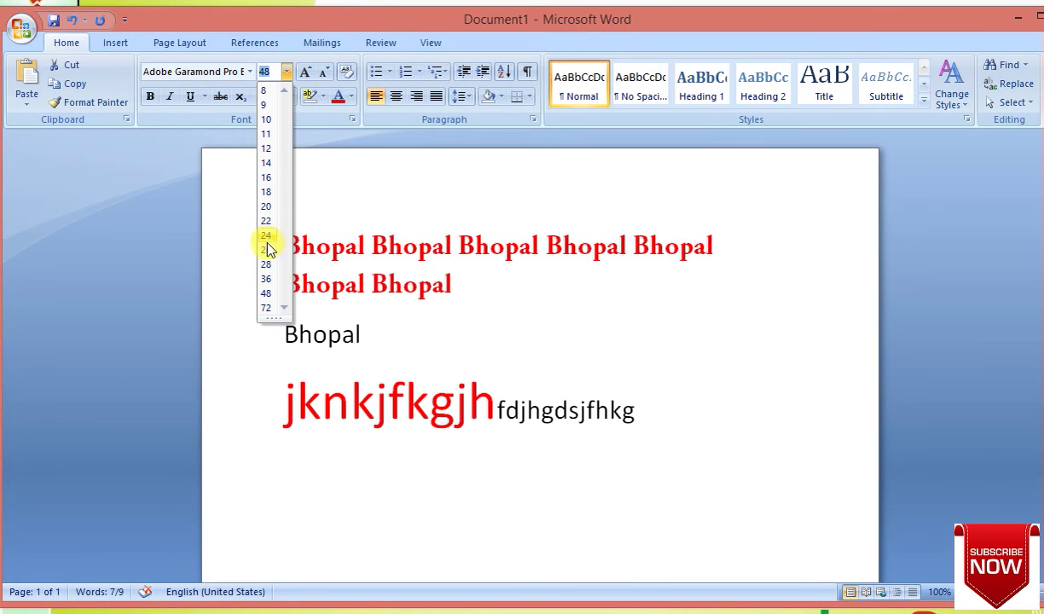
left_click(266, 266)
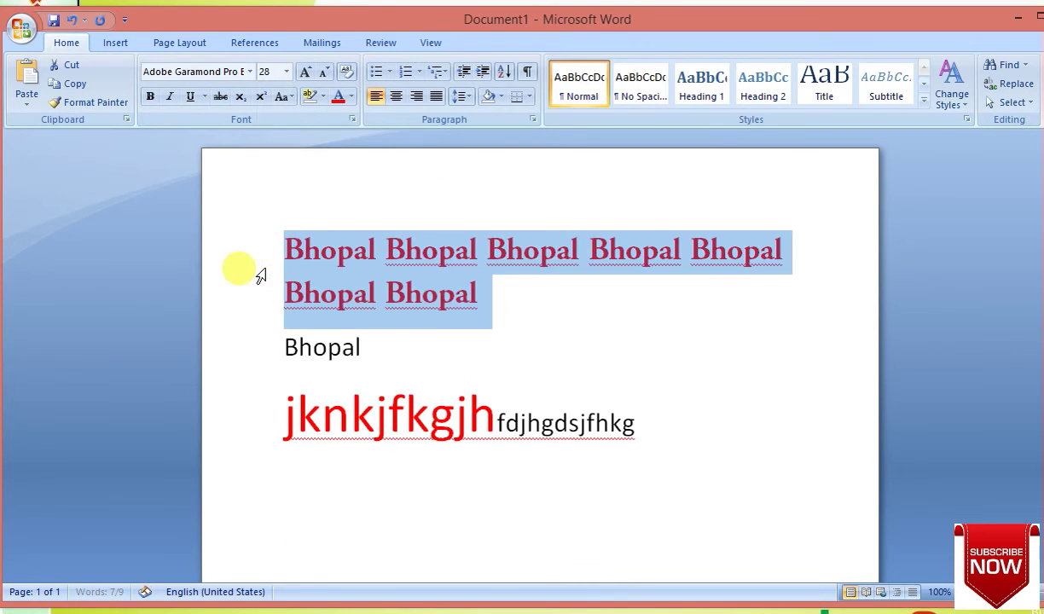
left_click(305, 74)
left_click(305, 73)
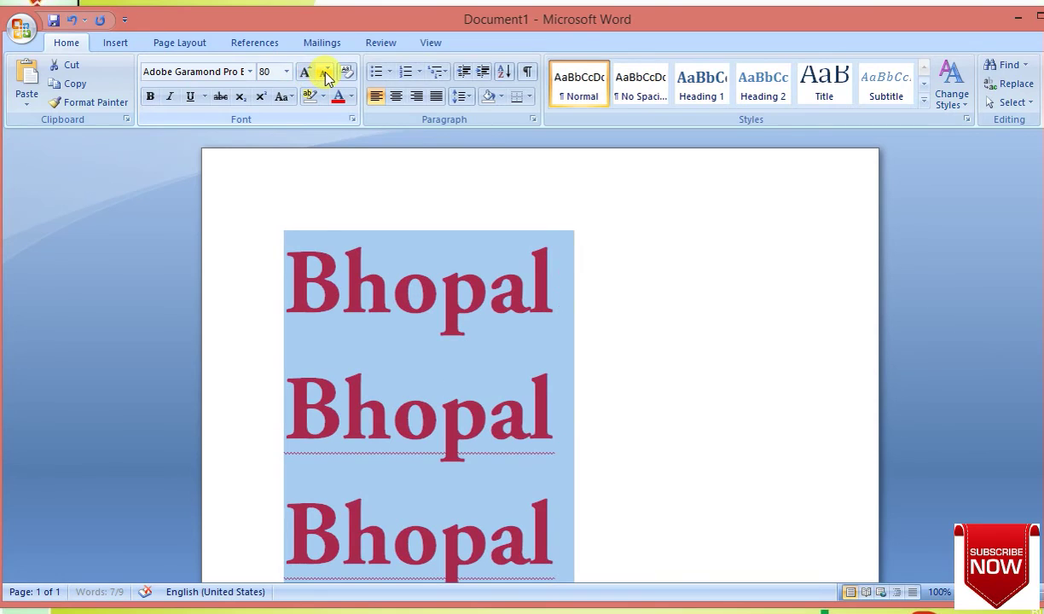
left_click(326, 71)
left_click(326, 74)
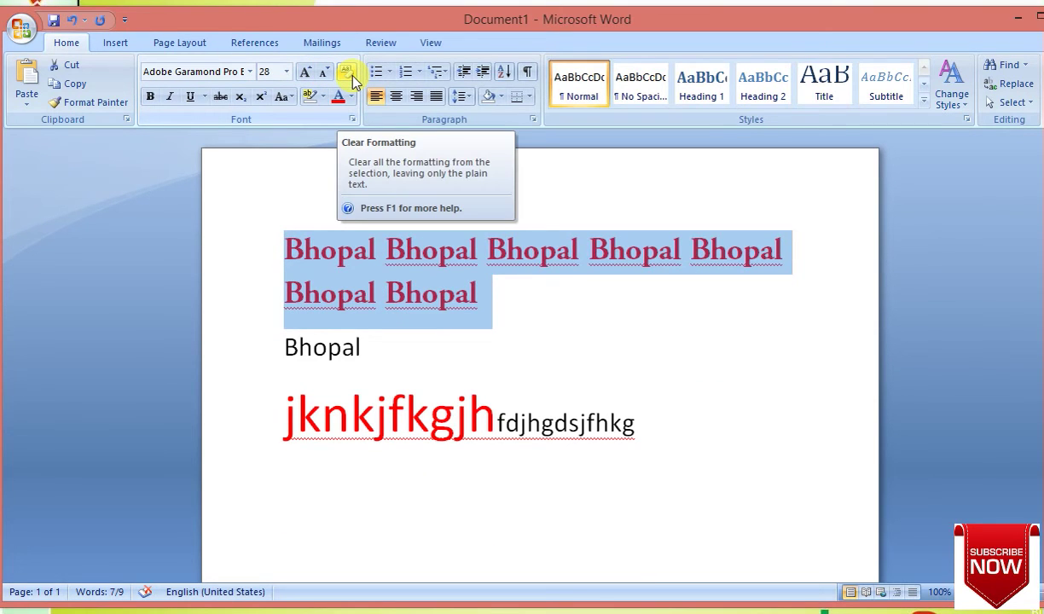
Clear the Bhopal paragraph's formatting back to plain Calibri (Body) 11 pt.
left_click(352, 79)
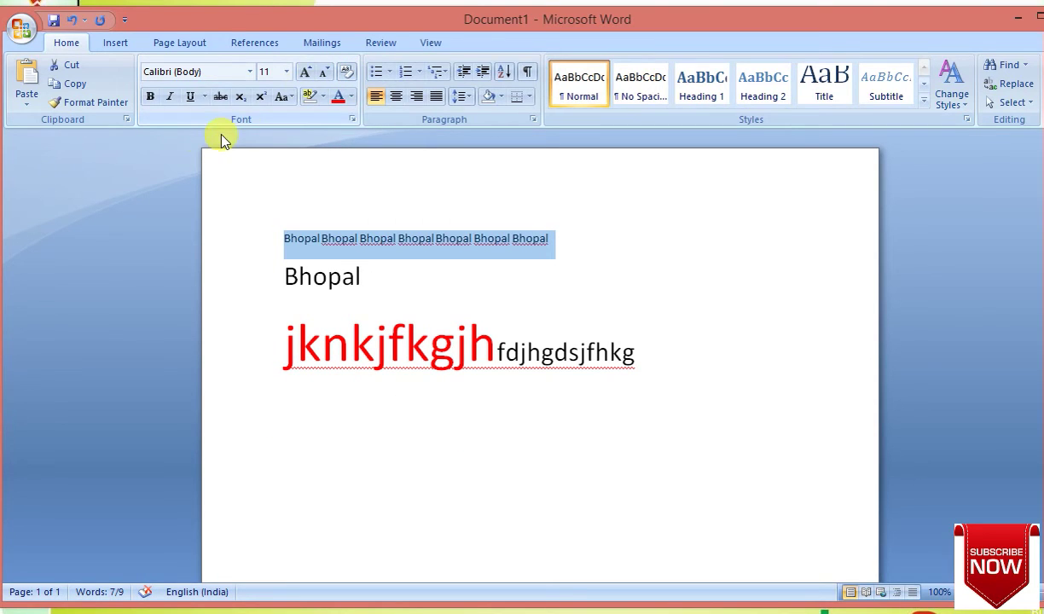
key("ctrl+z")
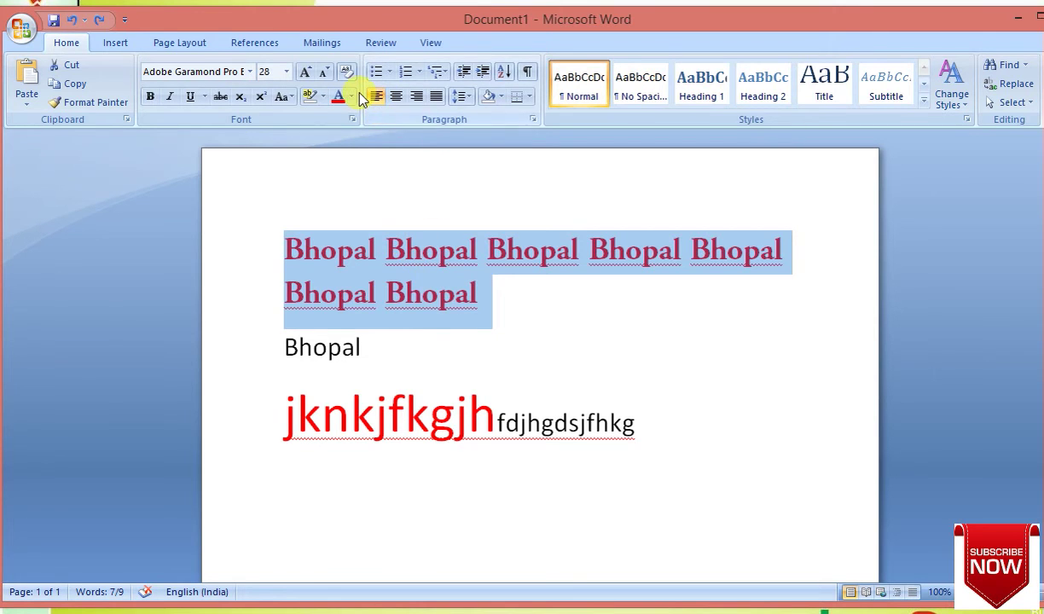
left_click(348, 72)
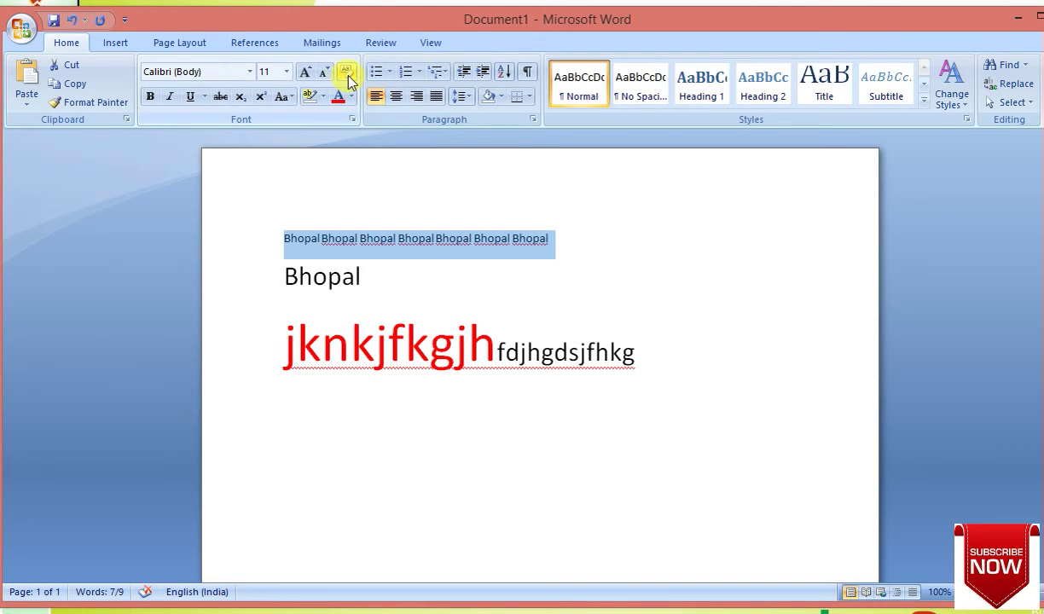
Make the Bhopal words bold, italic and underlined.
left_click(152, 98)
left_click(171, 100)
left_click(197, 99)
Give the Bhopal text a wavy underline and enlarge it to 48 pt.
left_click(205, 99)
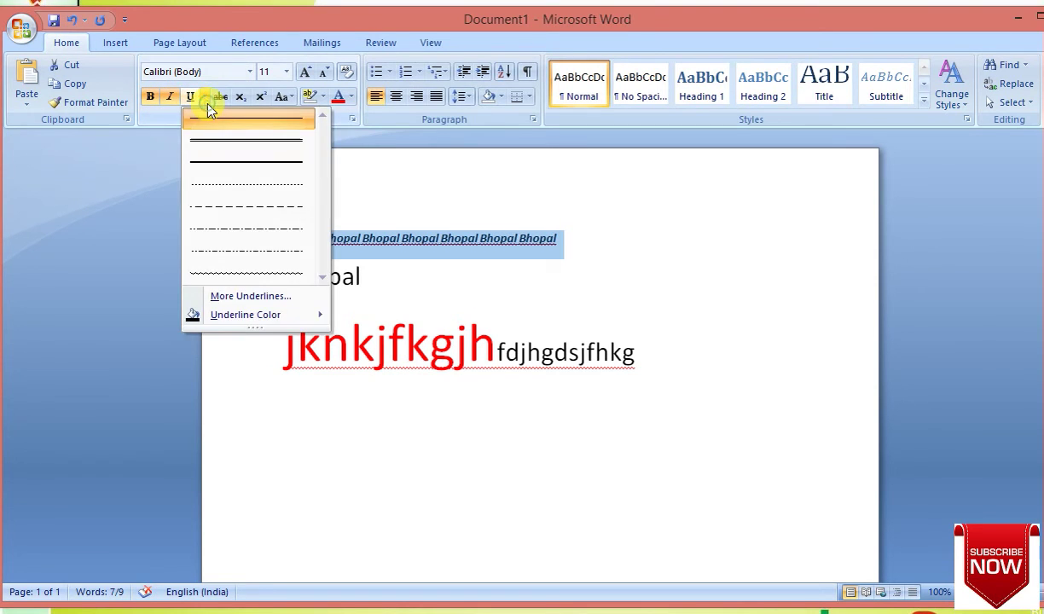
left_click(222, 276)
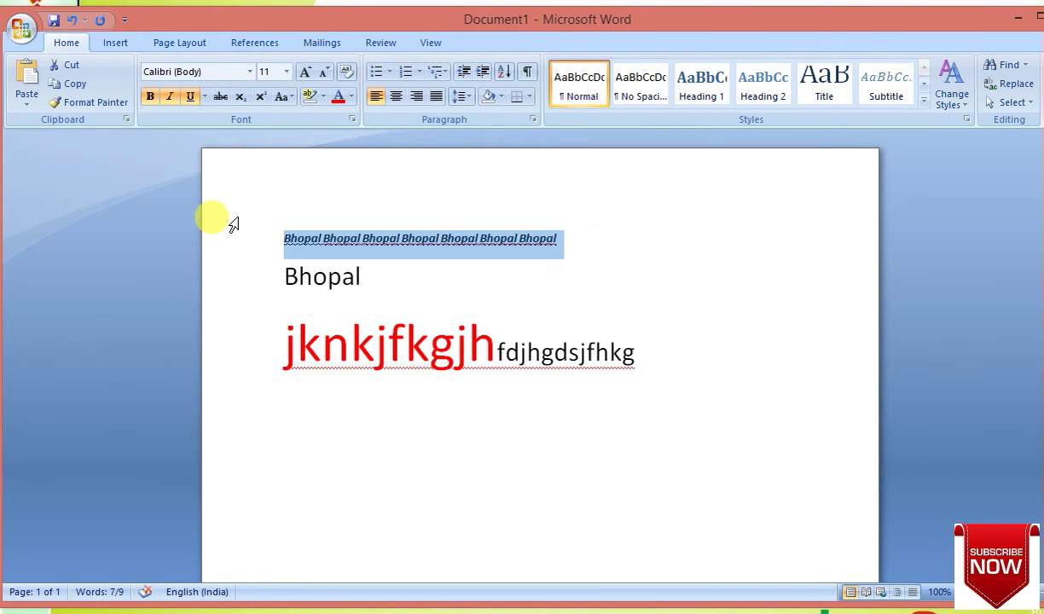
key("ctrl+shift+period")
key("ctrl+shift+period")
key("ctrl+shift+period")
key("ctrl+shift+period")
key("ctrl+shift+period")
key("ctrl+shift+period")
key("ctrl+shift+period")
key("ctrl+shift+period")
key("ctrl+shift+period")
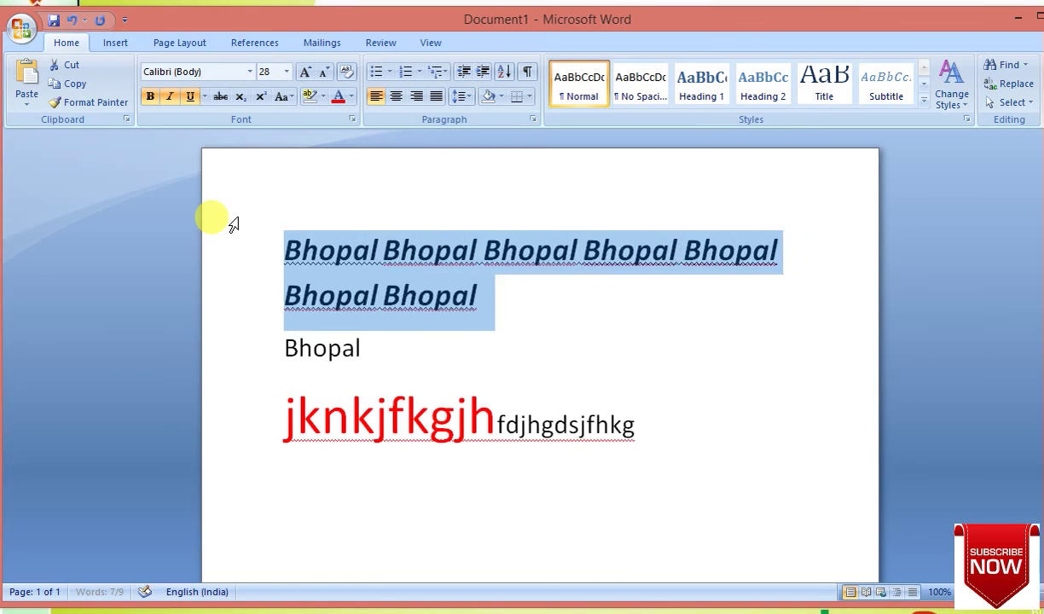
key("ctrl+shift+period")
key("ctrl+shift+period")
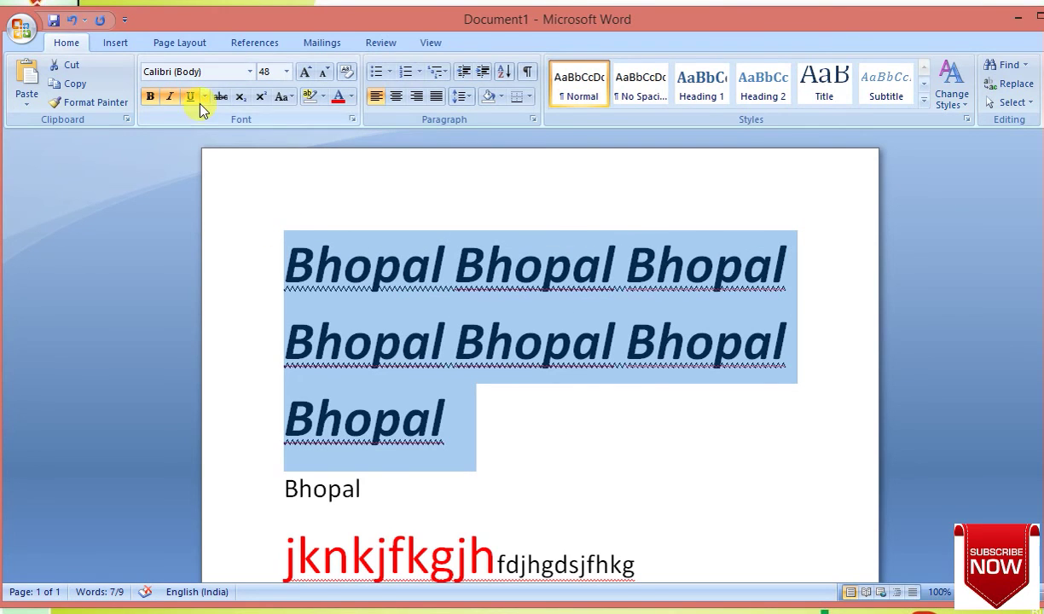
Colour the wavy underline light green, then select all the text on the page.
left_click(205, 98)
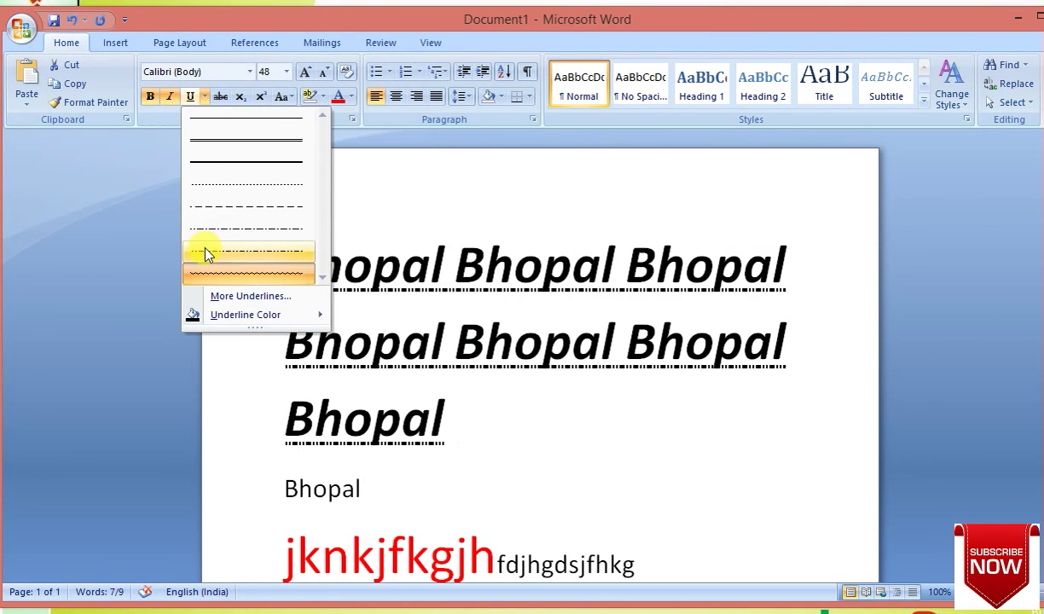
mouse_move(244, 314)
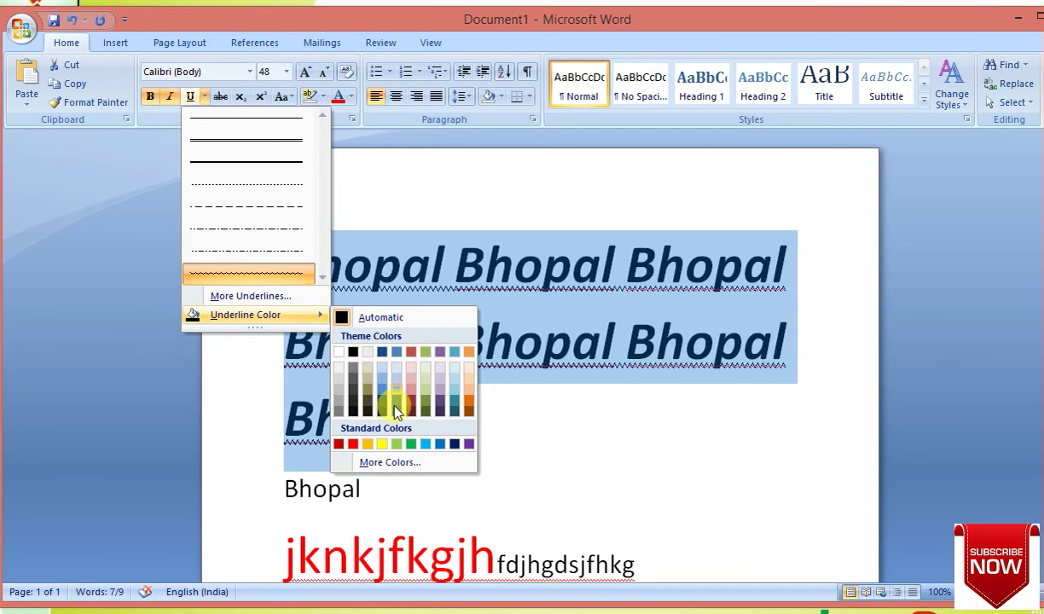
left_click(396, 443)
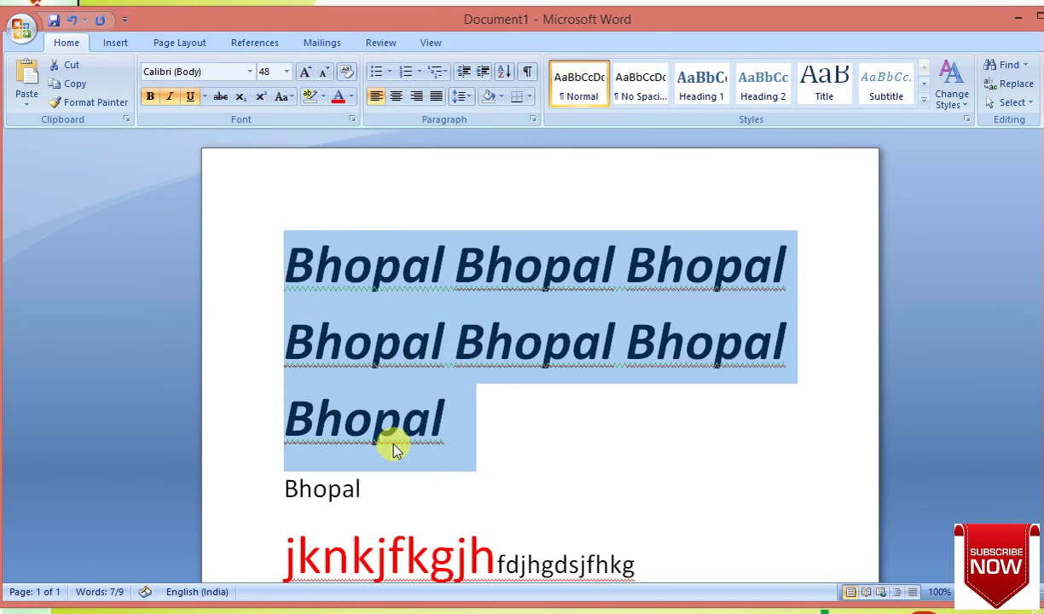
left_click(389, 265)
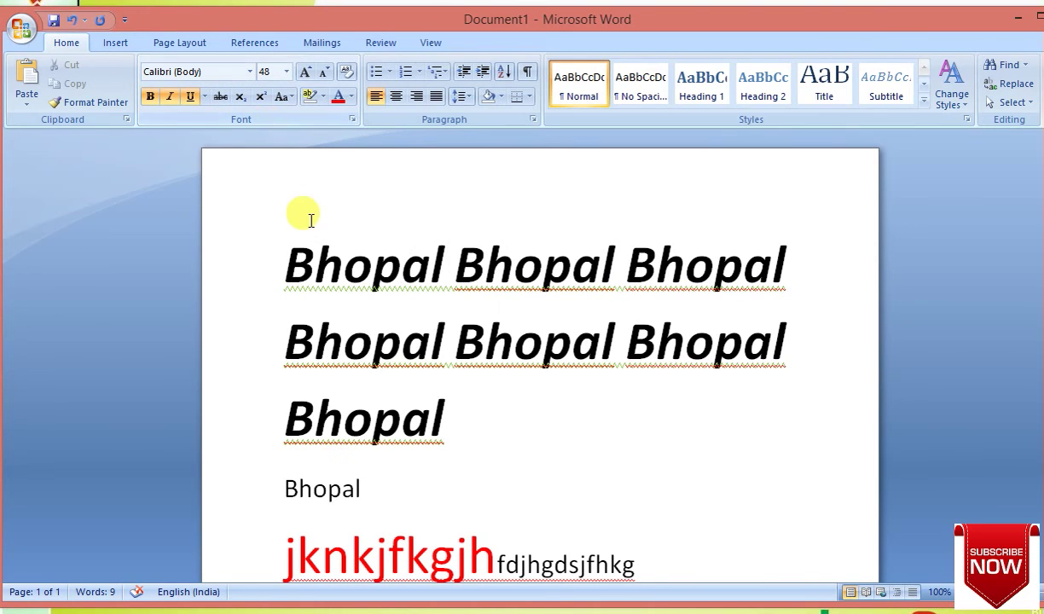
key("ctrl+a")
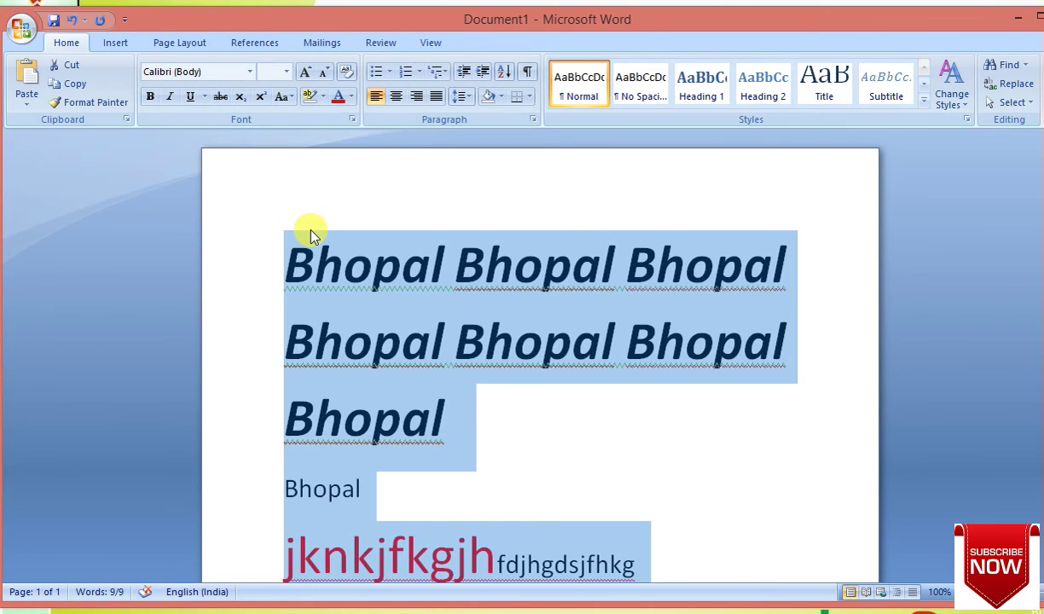
Type over the selected text so the page reads 12df.
type("12th")
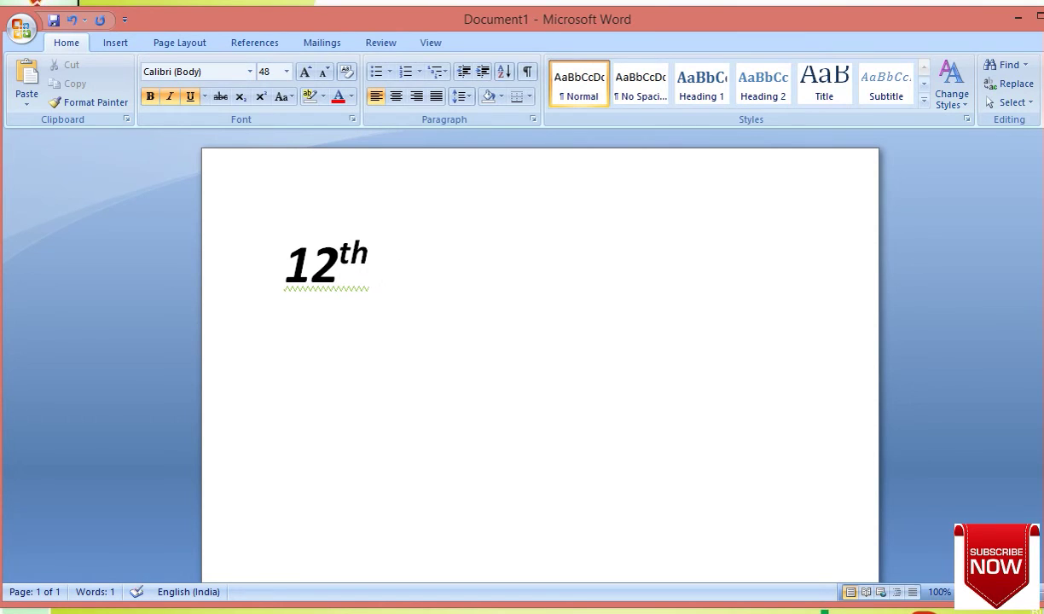
key("BackSpace")
key("BackSpace")
key("BackSpace")
key("ctrl+shift+equal")
type("re")
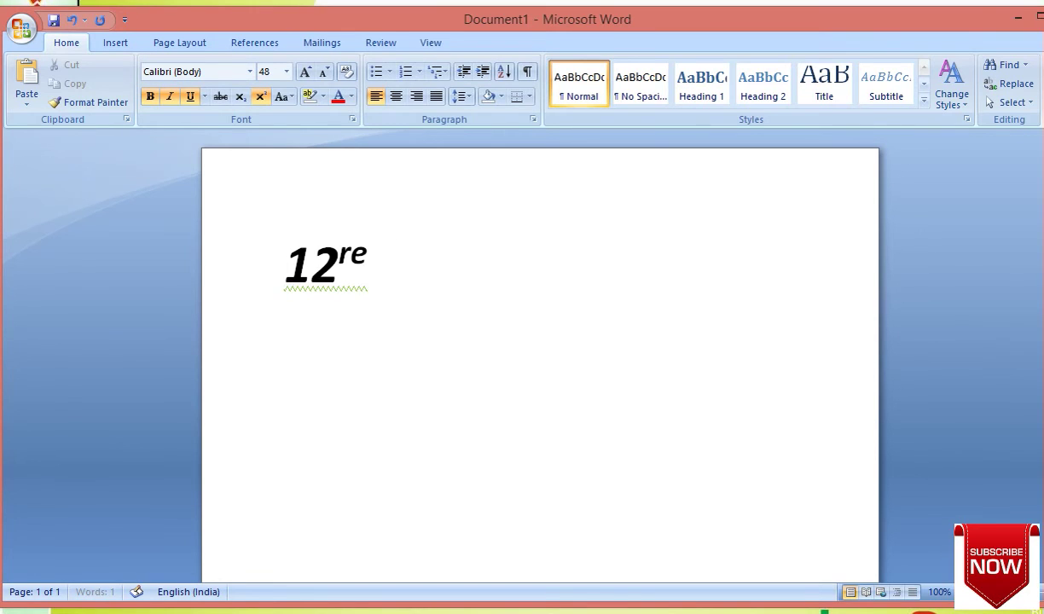
key("BackSpace")
key("BackSpace")
key("BackSpace")
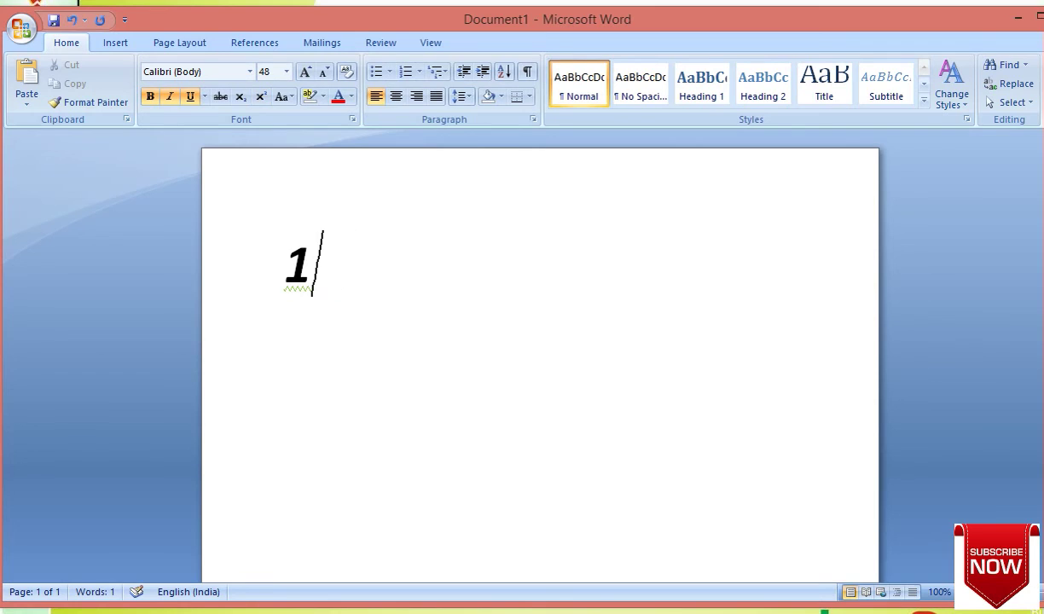
type("2d")
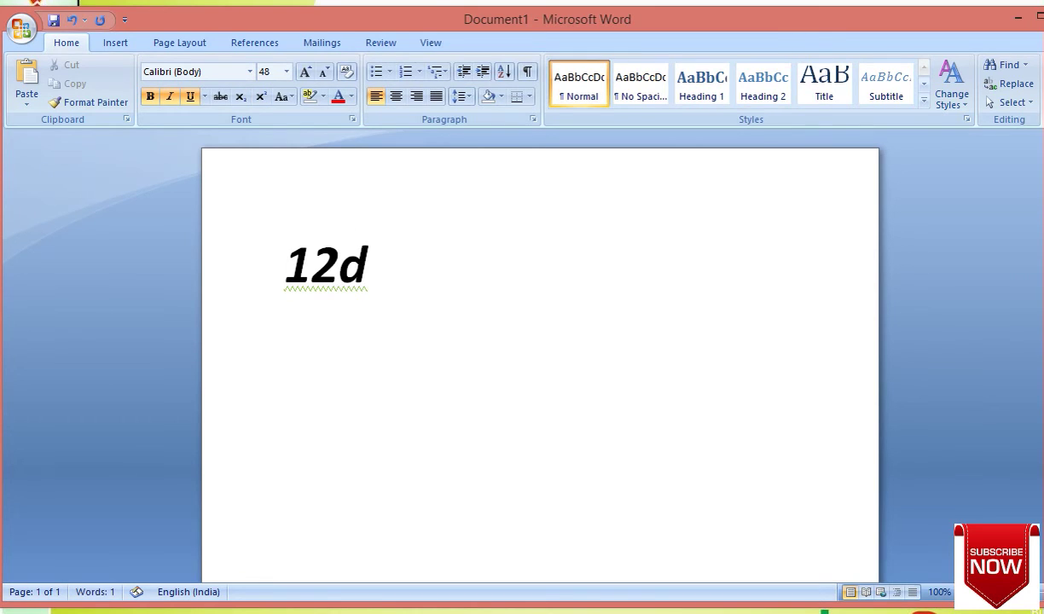
type("f")
Raise the letters df to superscript after 12.
left_click(345, 266)
left_click_drag(358, 269, 393, 265)
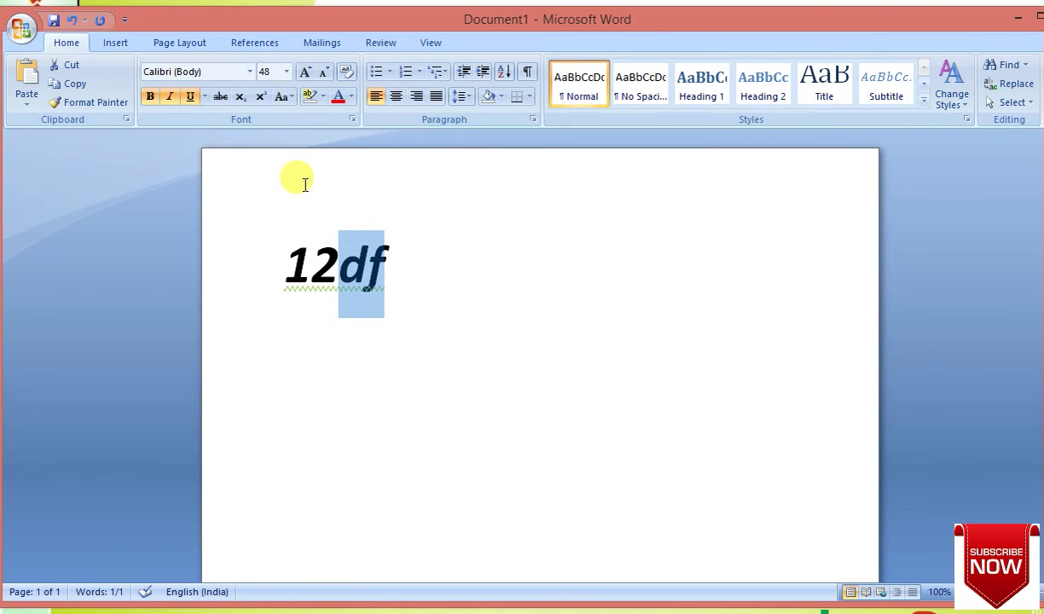
left_click(265, 100)
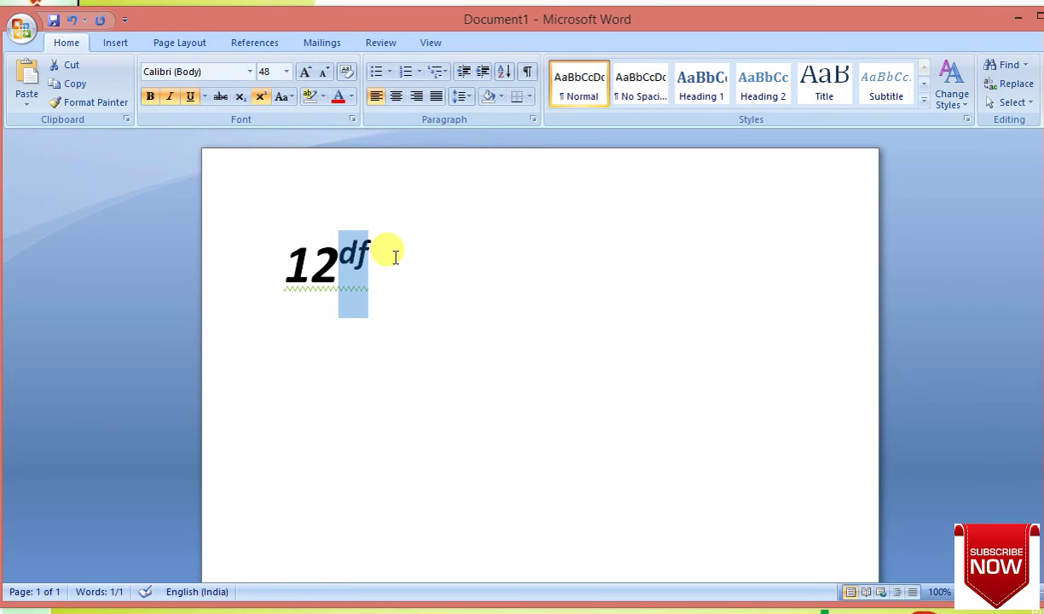
left_click(434, 267)
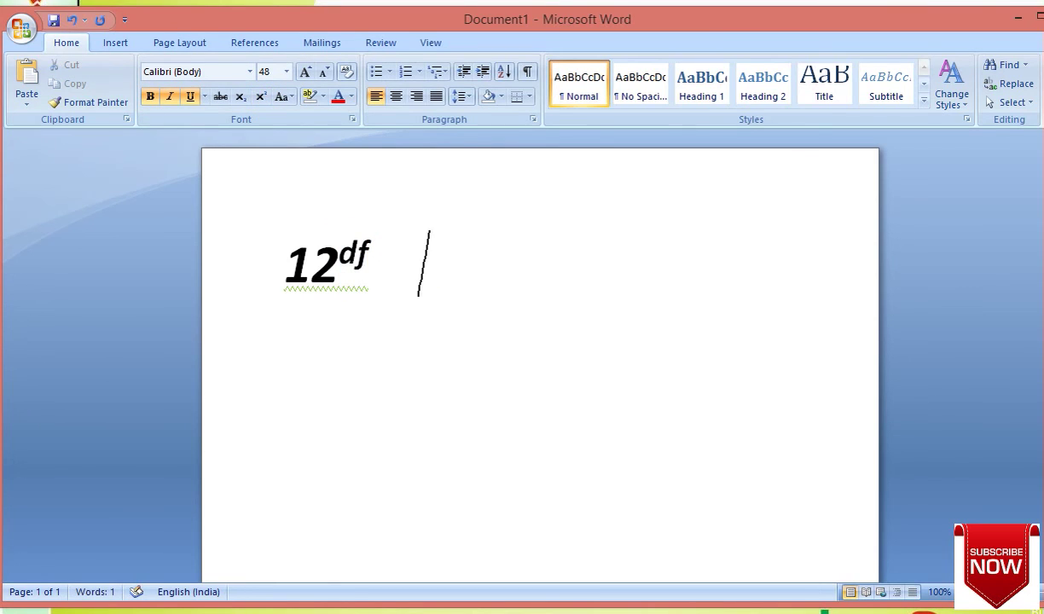
Add o2 after 12df with the 2 lowered to subscript, forming O₂.
type("o2")
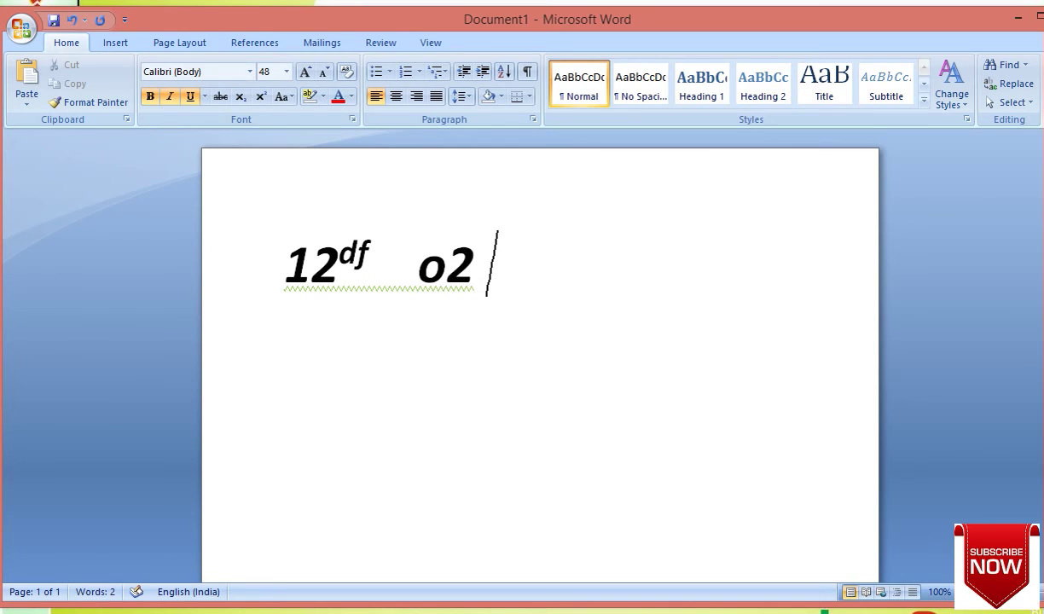
left_click_drag(445, 269, 475, 273)
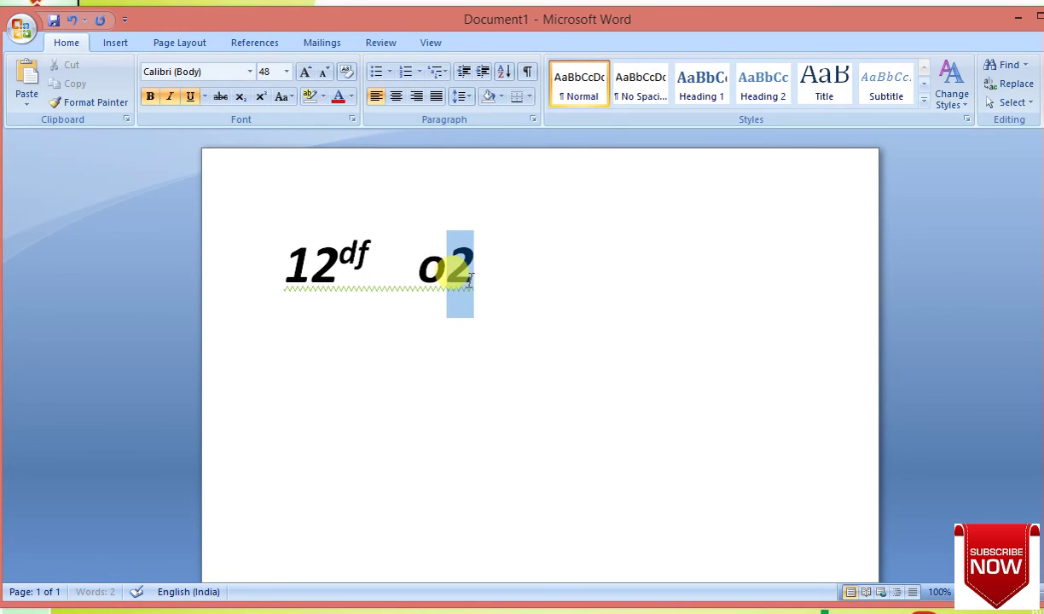
left_click(241, 98)
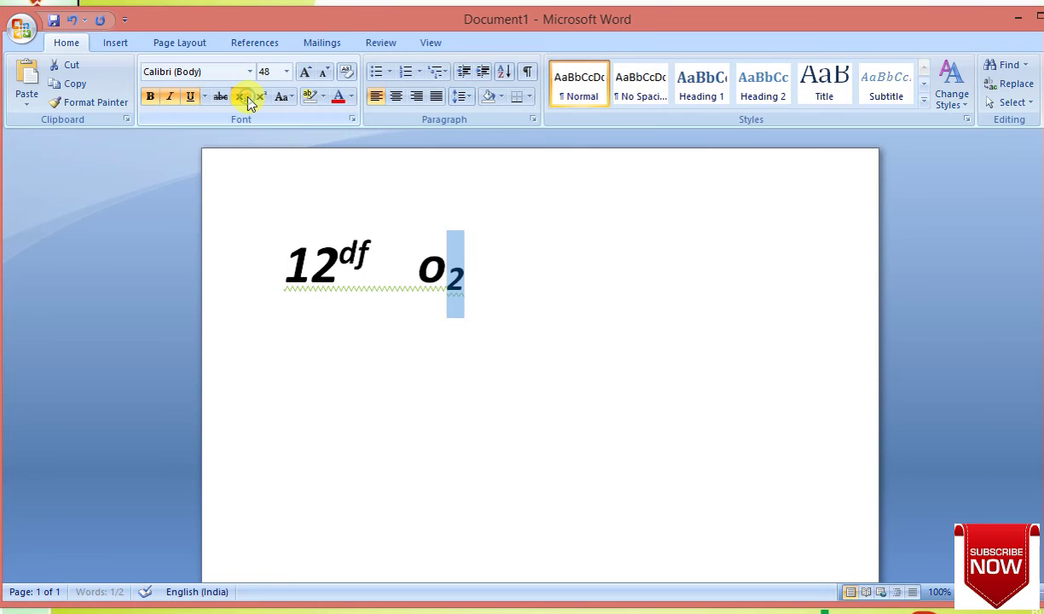
Apply tOGGLE cASE to the selection, then select all the page's text.
left_click(290, 99)
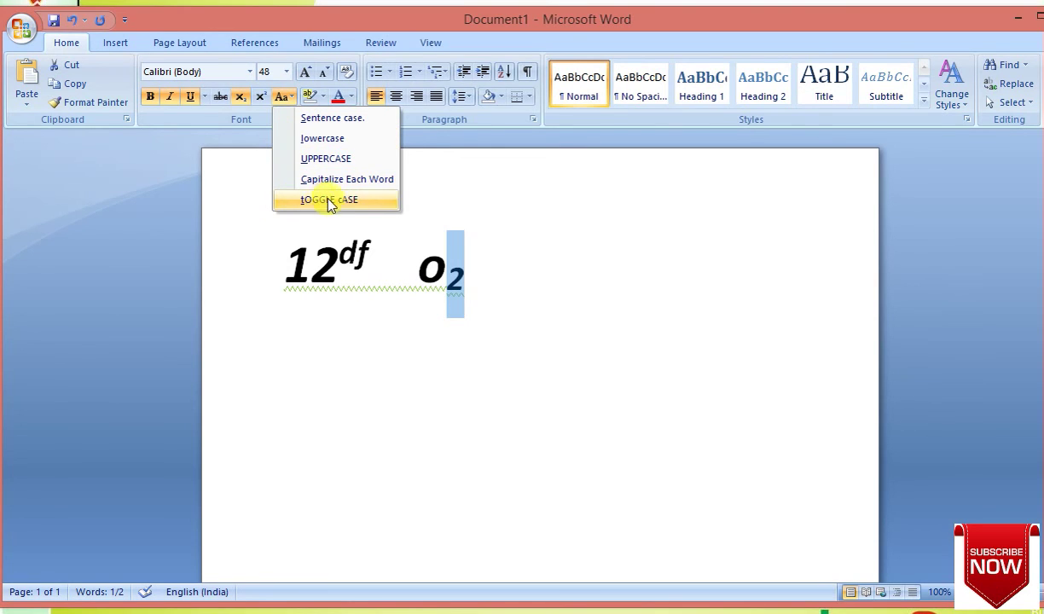
left_click(329, 197)
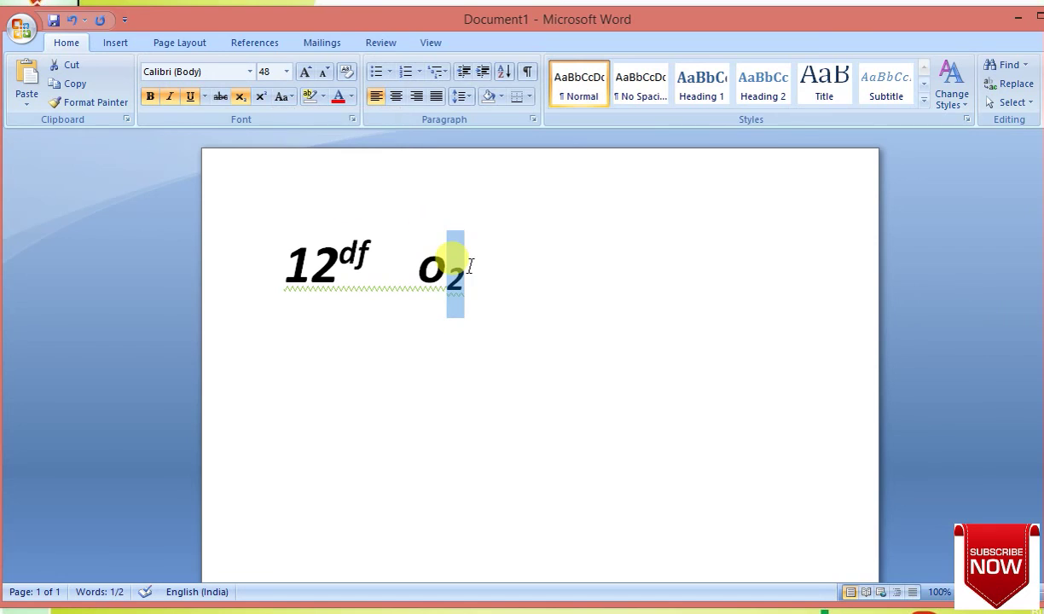
key("ctrl+a")
Replace the page's text with bhopal and set it to Sentence case.
key("Delete")
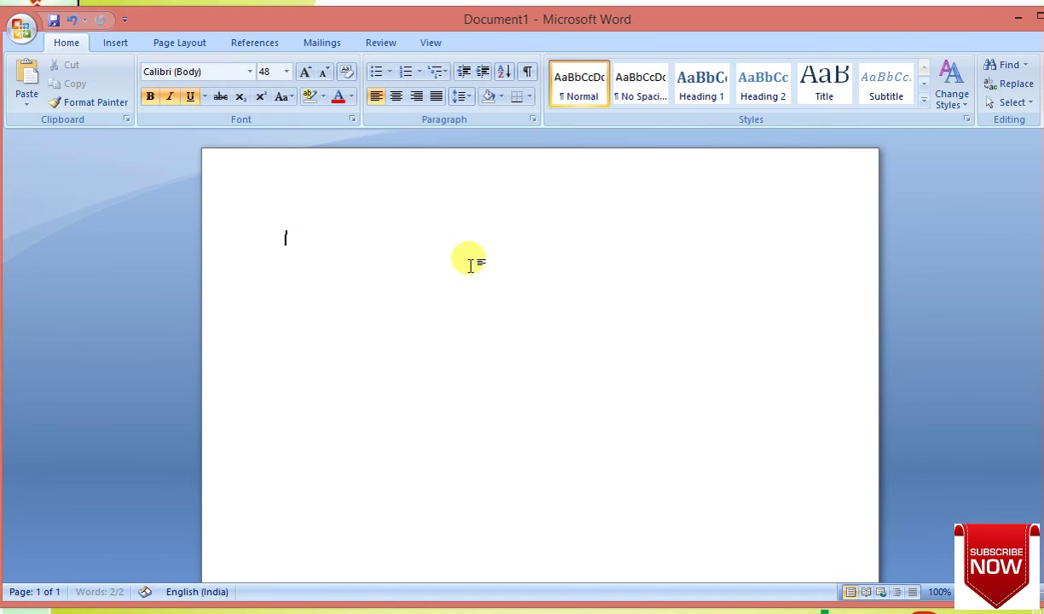
type("bhop")
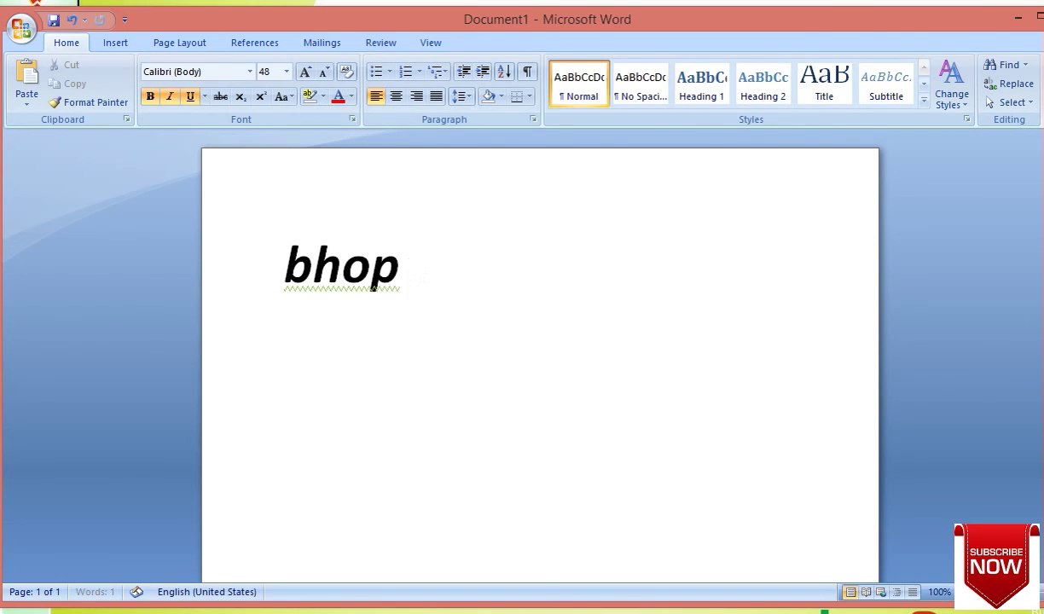
type("al")
key("ctrl+a")
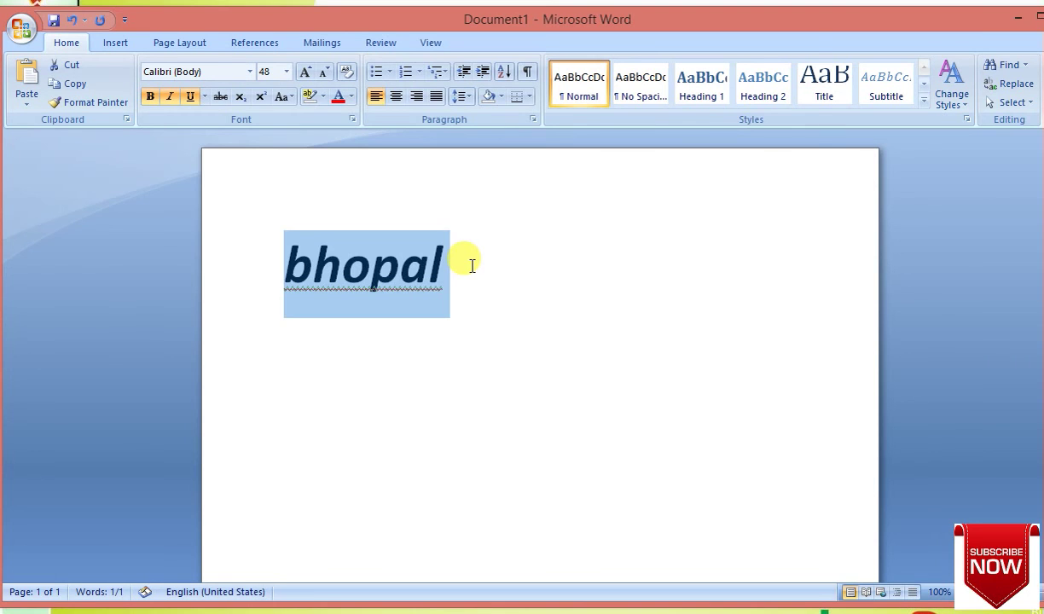
left_click(290, 99)
left_click(294, 124)
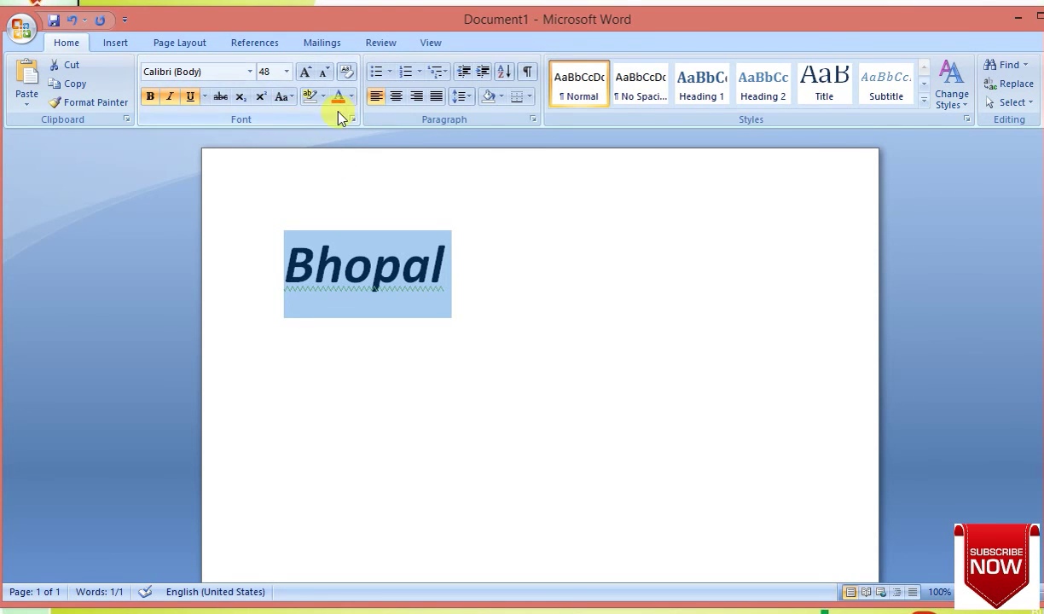
Cycle bhopal through lowercase, UPPERCASE, Capitalize Each Word, tOGGLE cASE, then Sentence case.
left_click(294, 99)
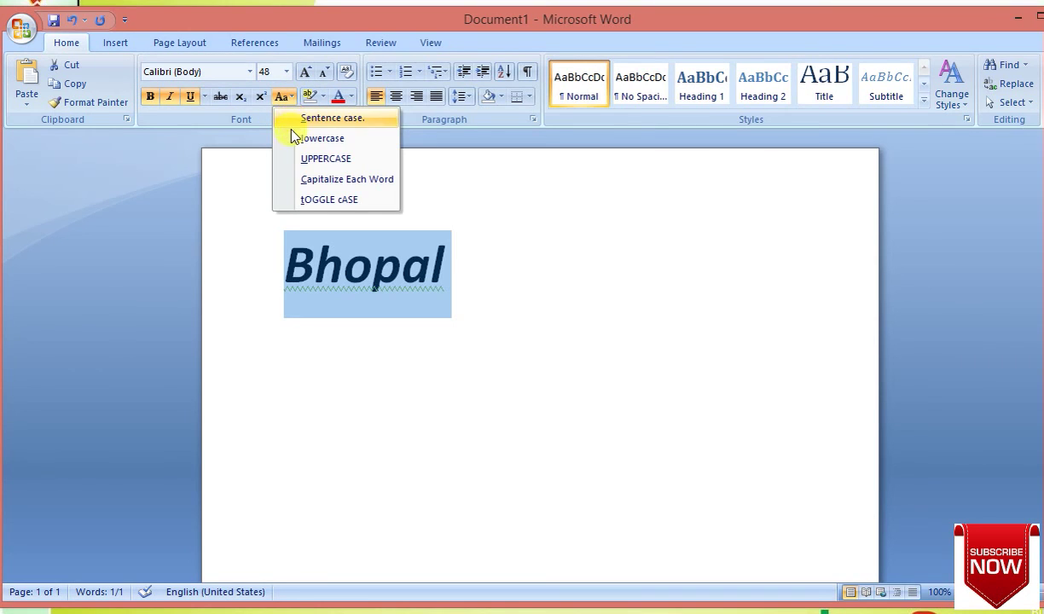
left_click(290, 135)
left_click(281, 96)
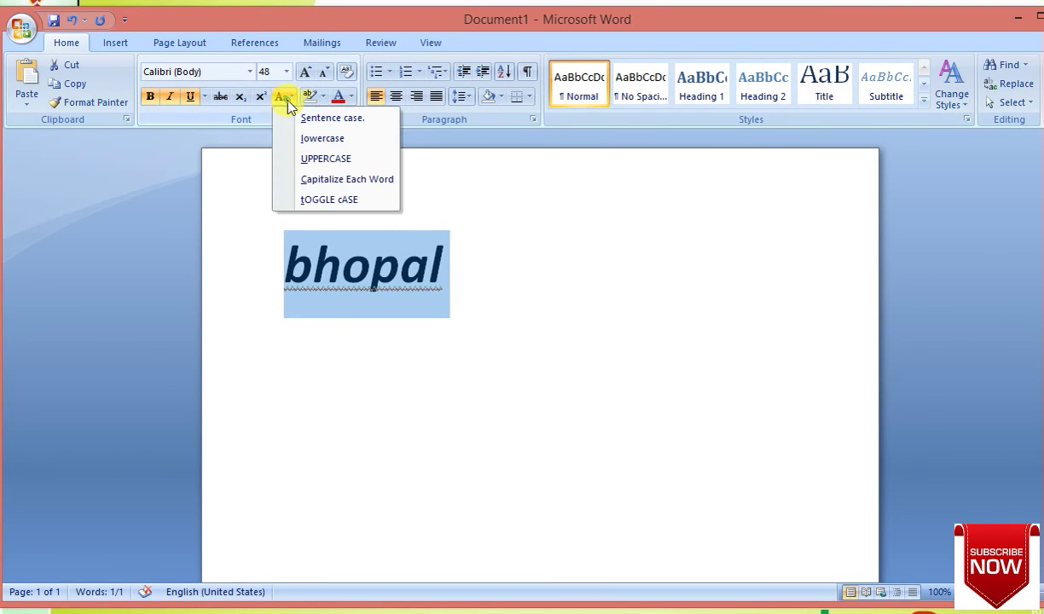
left_click(287, 160)
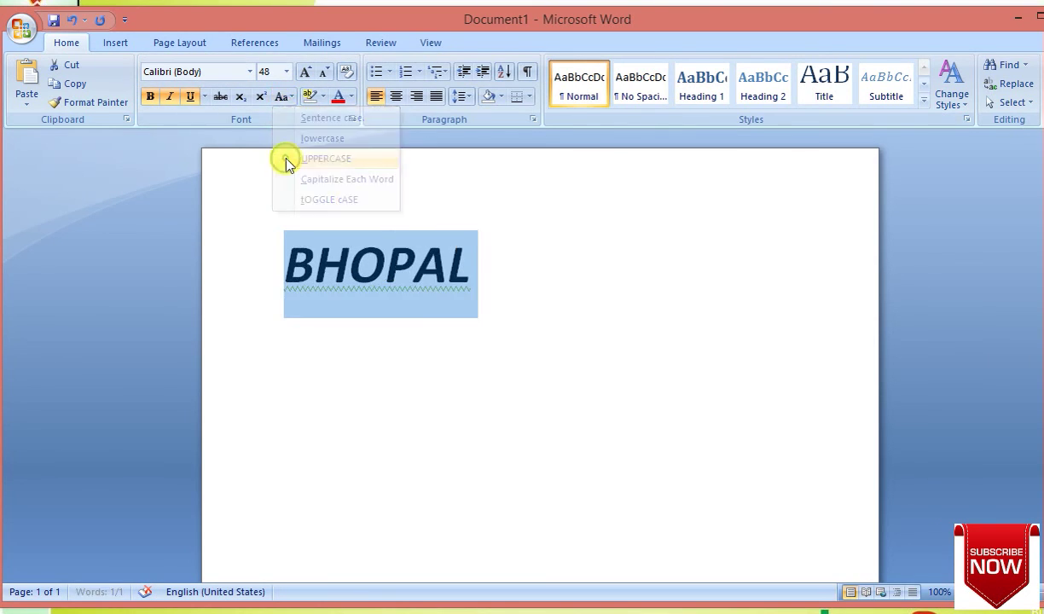
left_click(291, 101)
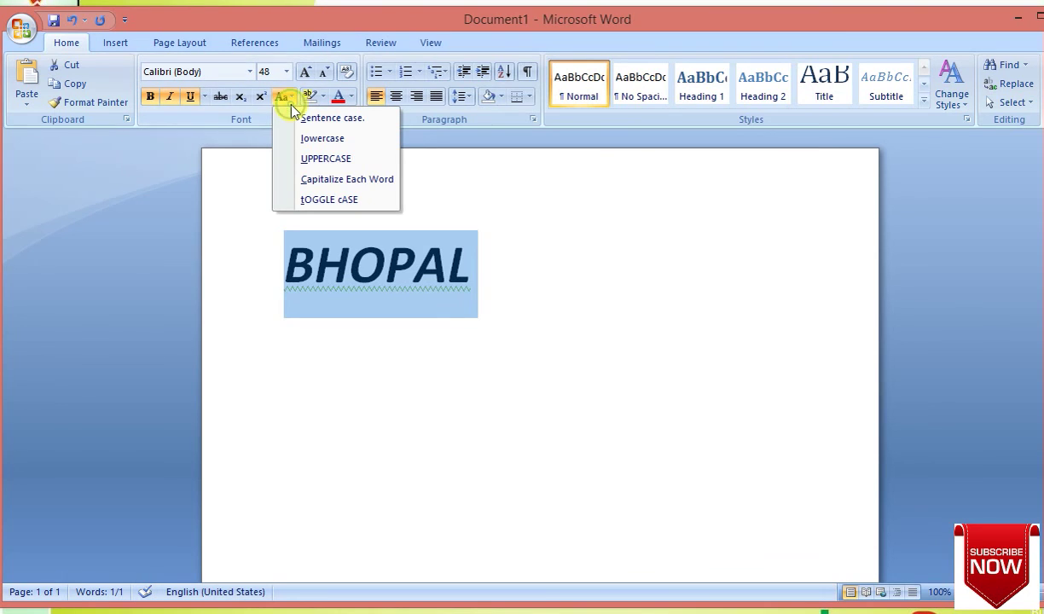
left_click(292, 180)
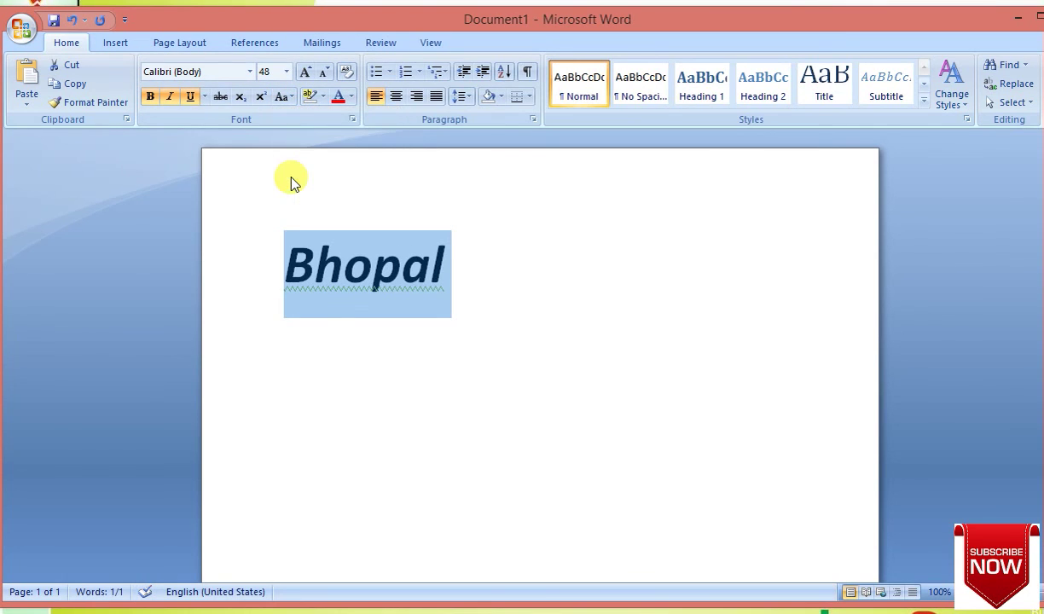
left_click(283, 97)
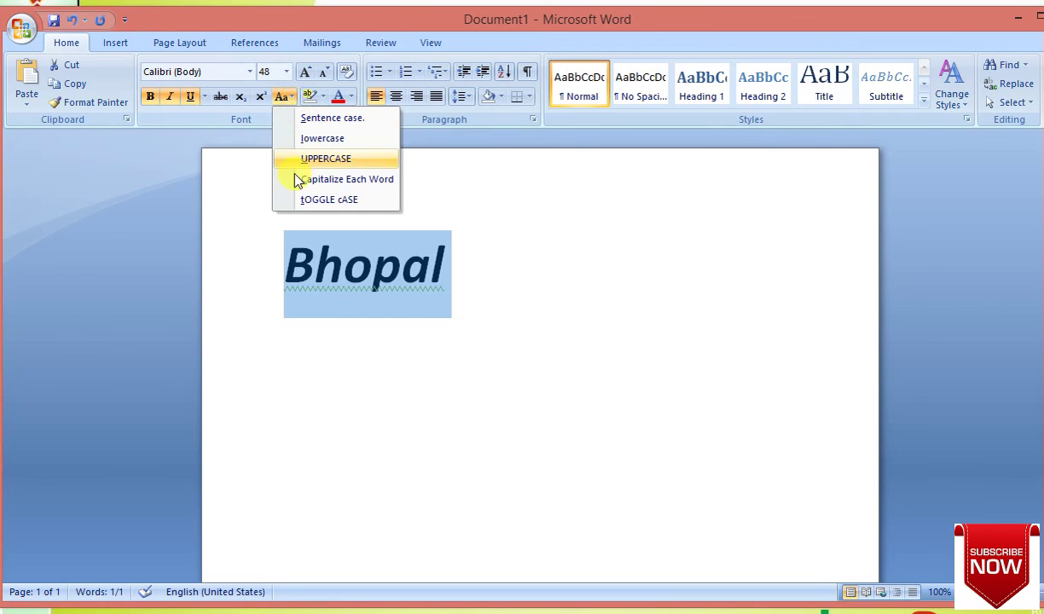
left_click(297, 202)
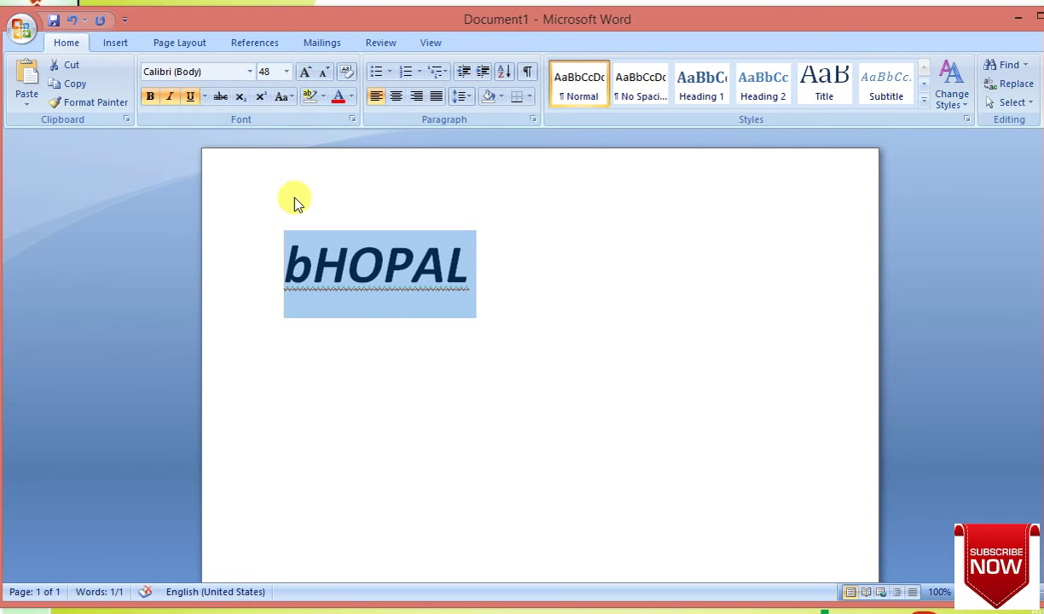
left_click(291, 99)
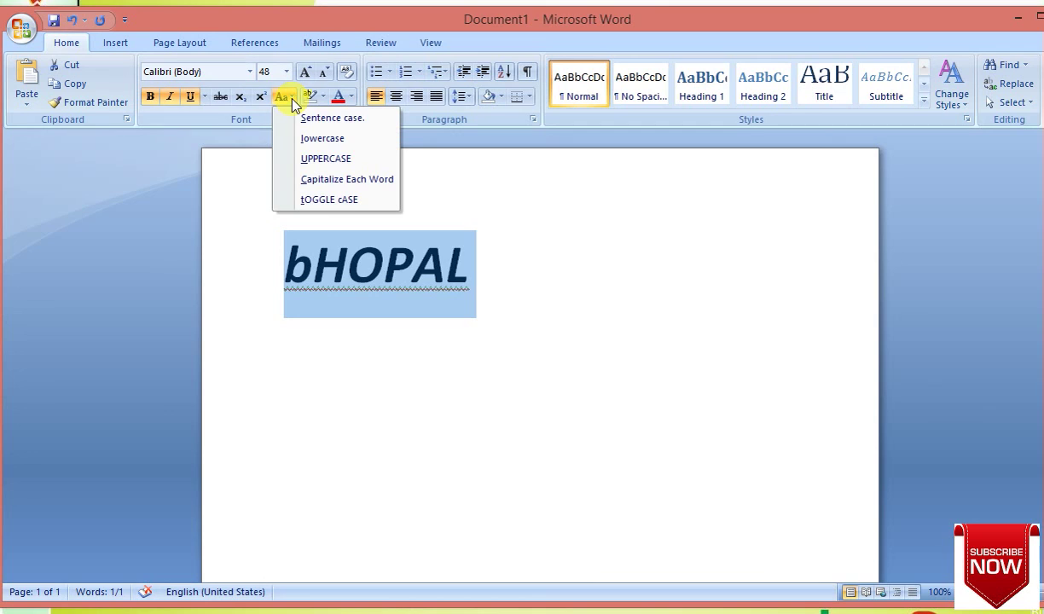
left_click(290, 118)
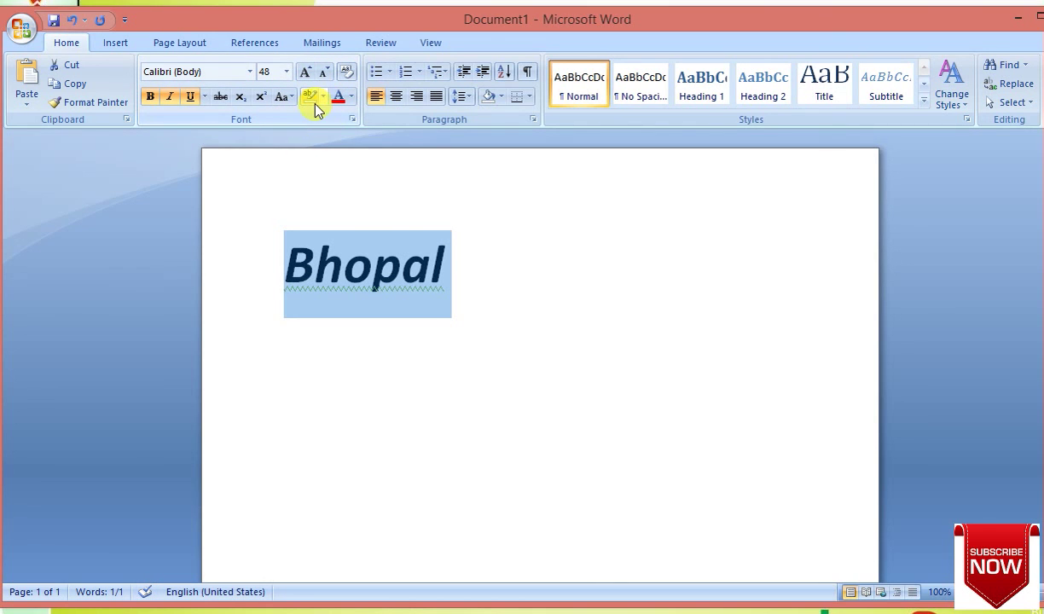
Highlight Bhopal in grey.
left_click(322, 101)
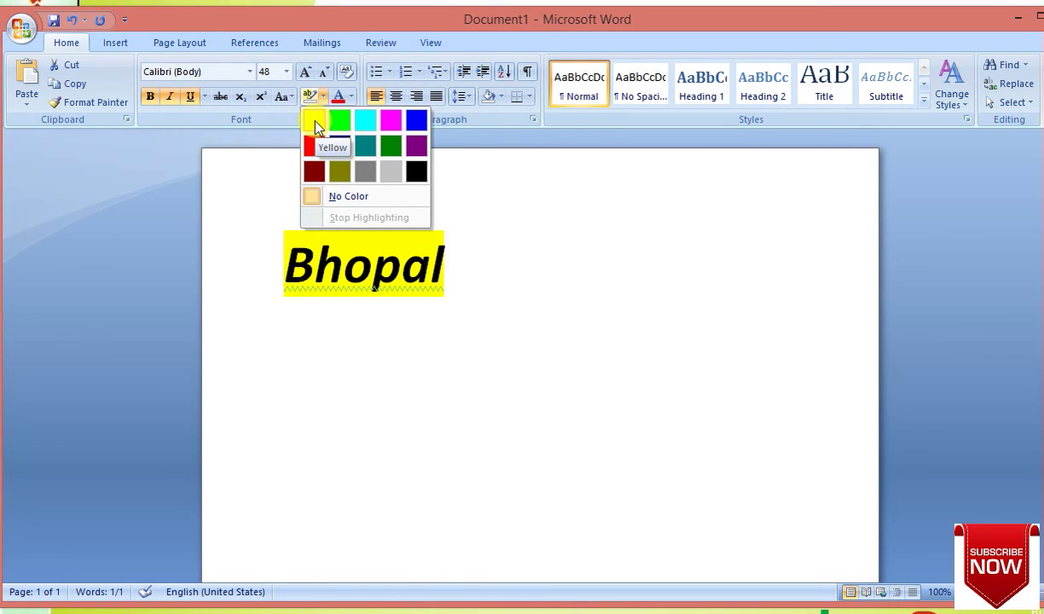
left_click(365, 172)
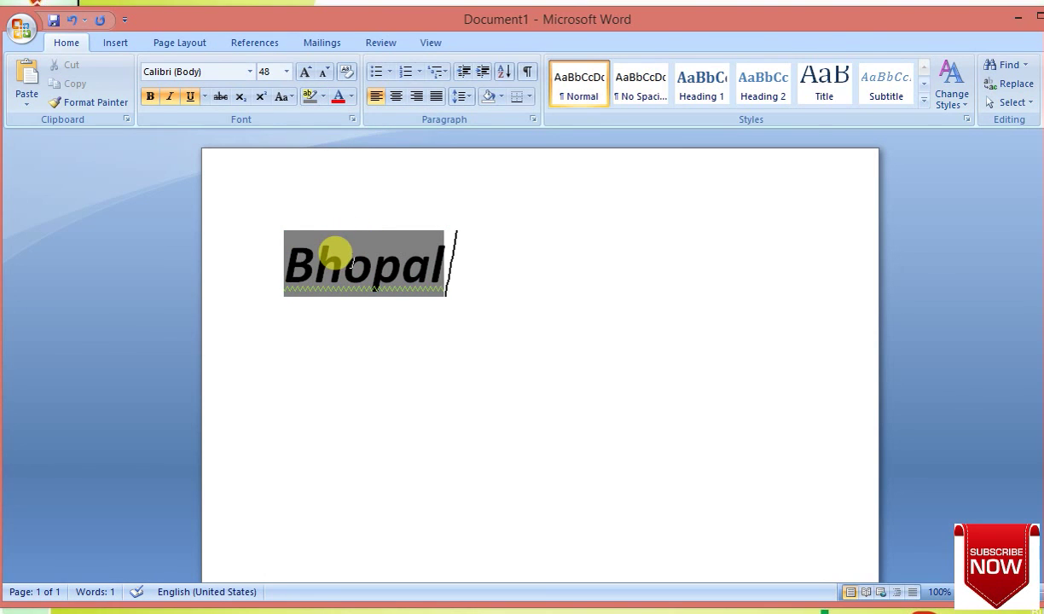
triple_click(353, 266)
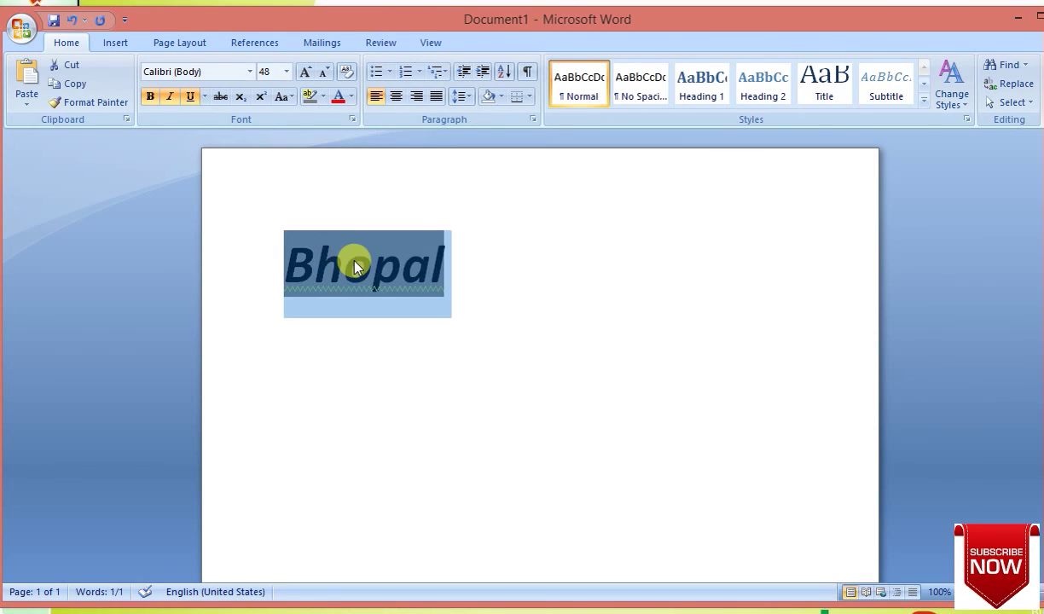
left_click(462, 269)
Type the word ddfff after Bhopal and colour it light blue.
type("ddfff")
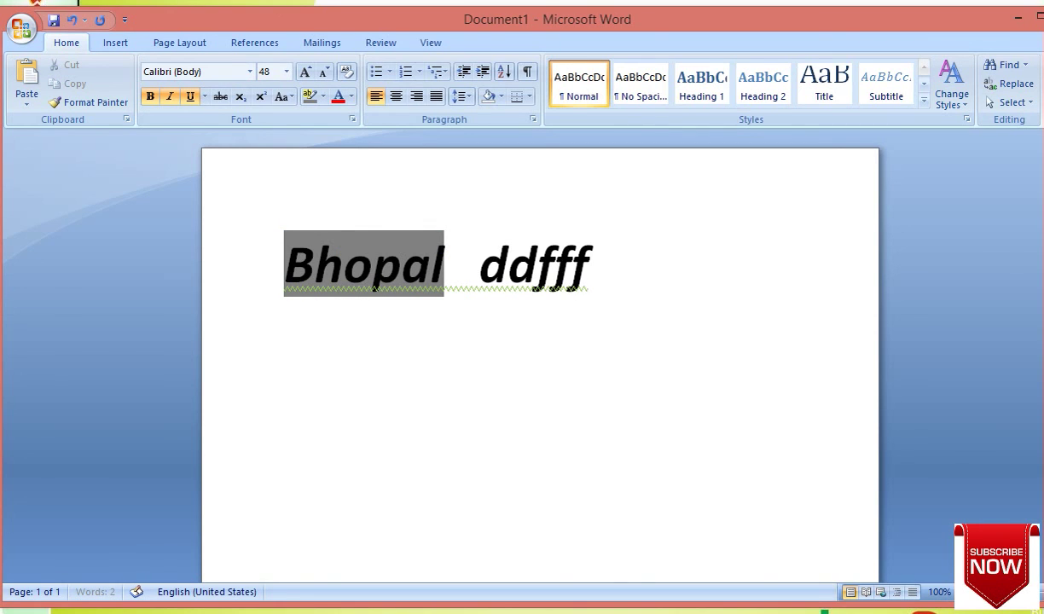
left_click_drag(479, 267, 589, 275)
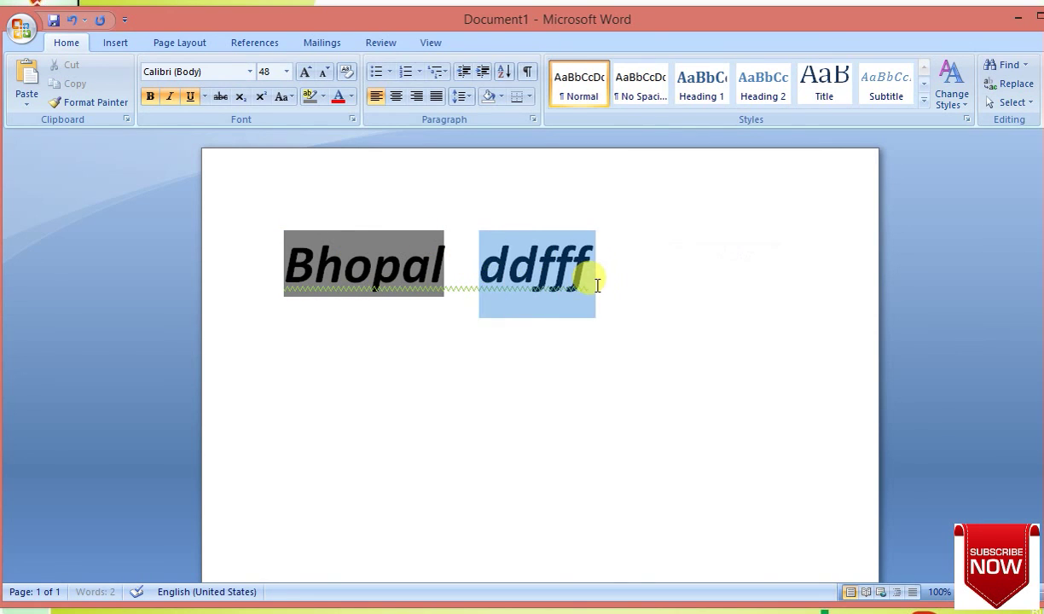
left_click(351, 98)
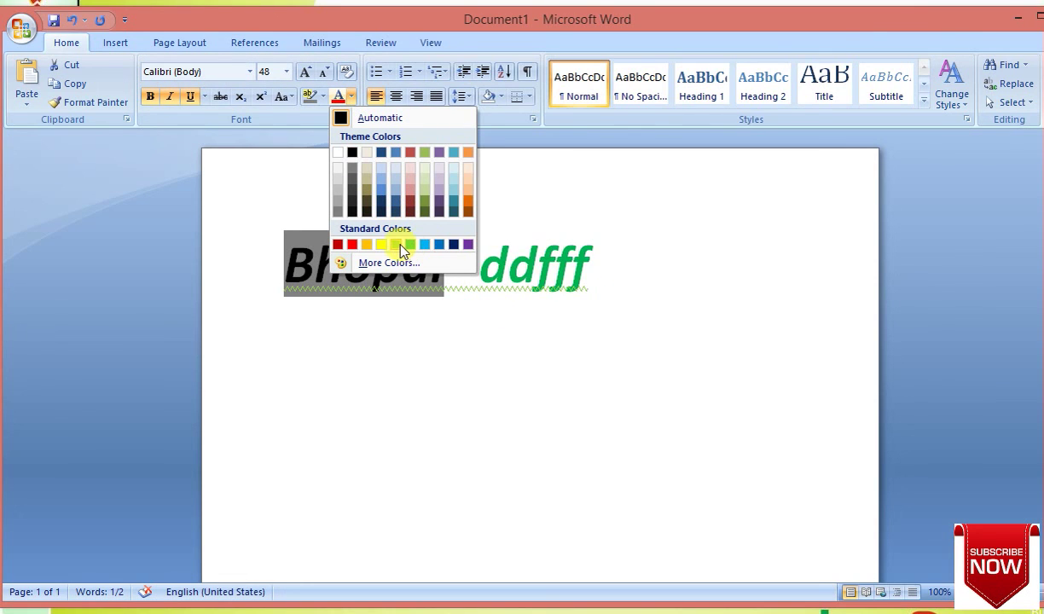
left_click(425, 246)
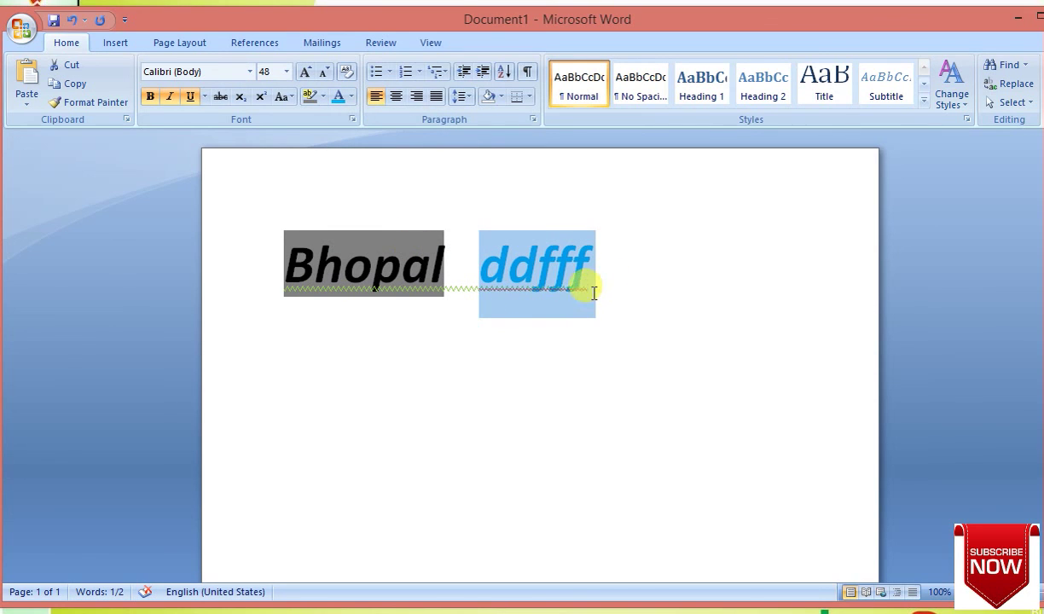
left_click(619, 279)
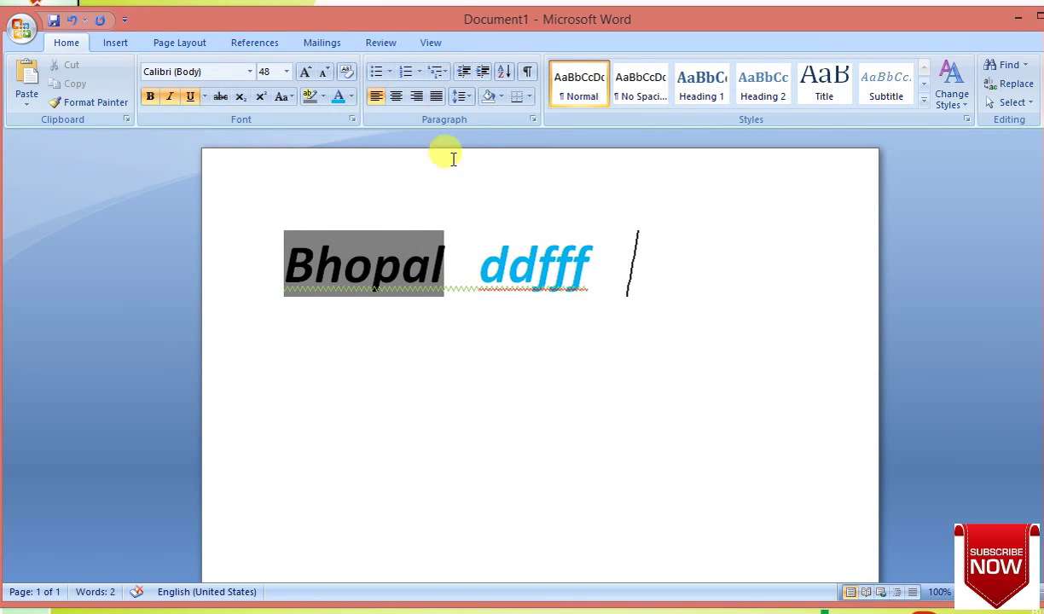
left_click(352, 120)
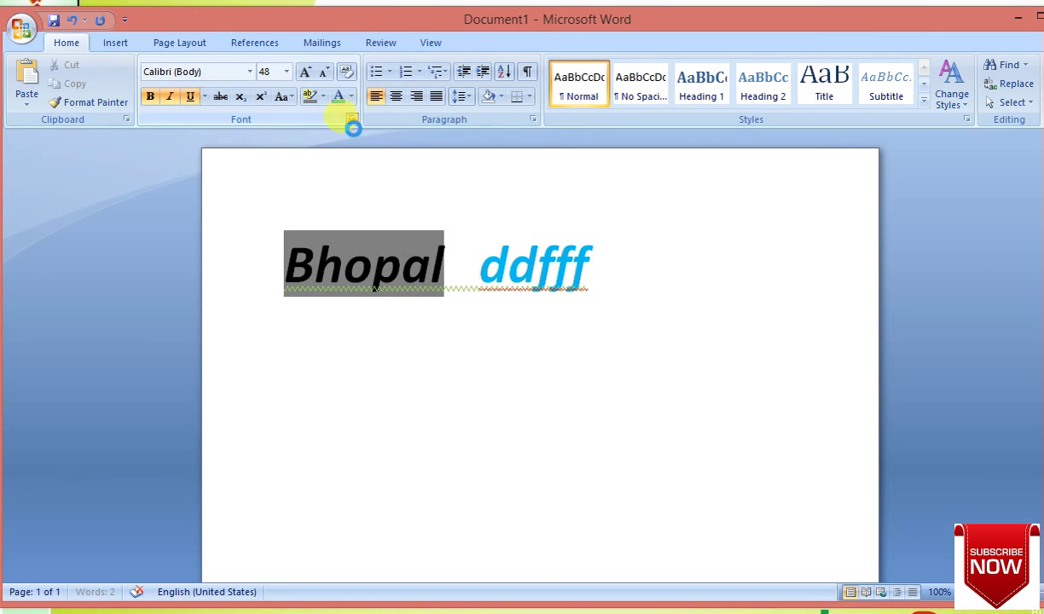
Apply the Outline effect through the Font dialog.
left_click(351, 120)
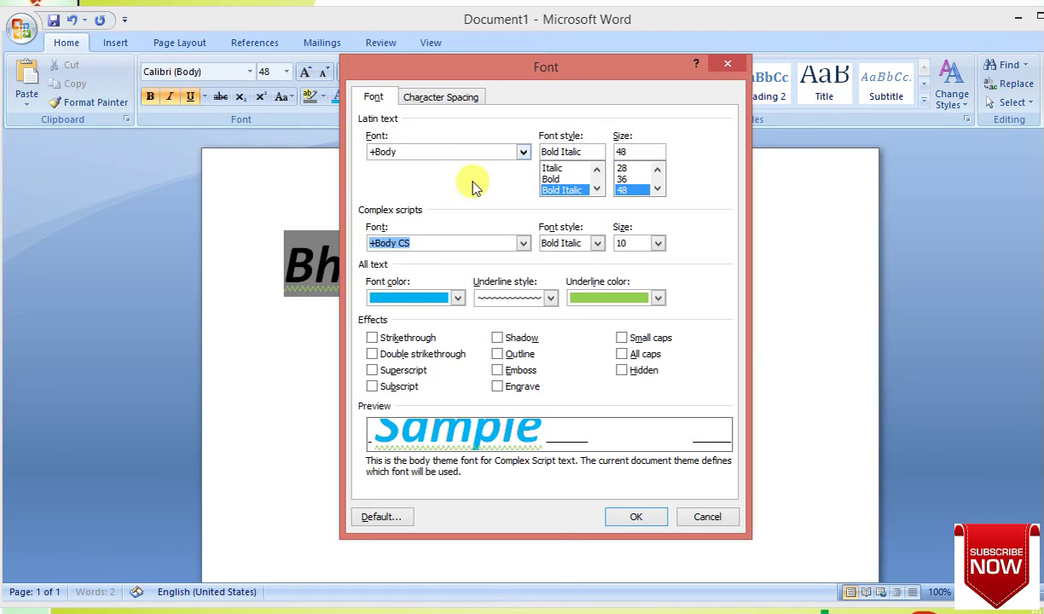
left_click(499, 354)
left_click(630, 515)
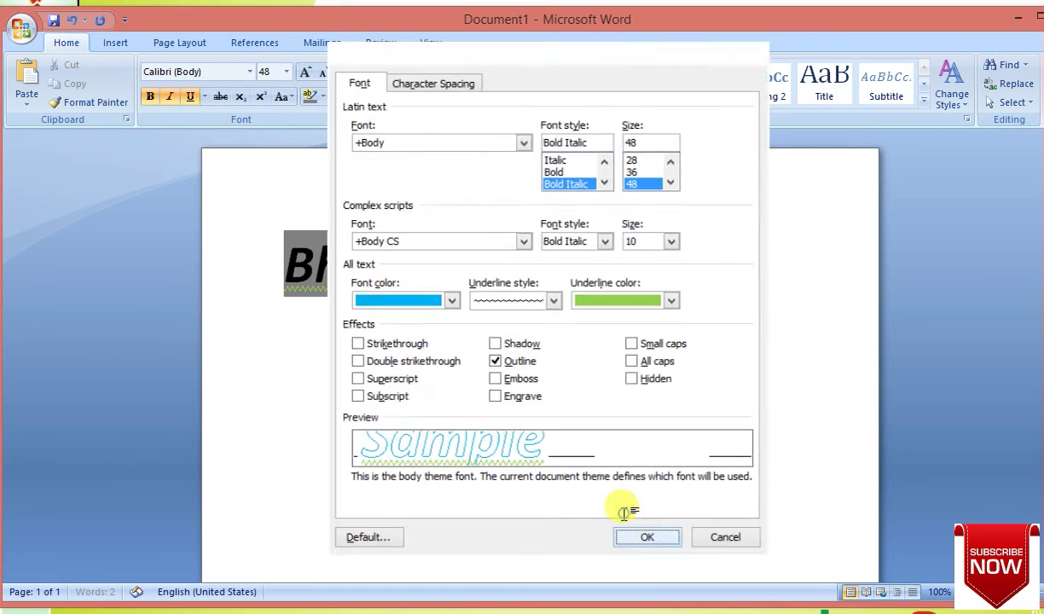
Give the selected ddfff the Emboss effect instead of Outline.
left_click_drag(475, 261, 588, 280)
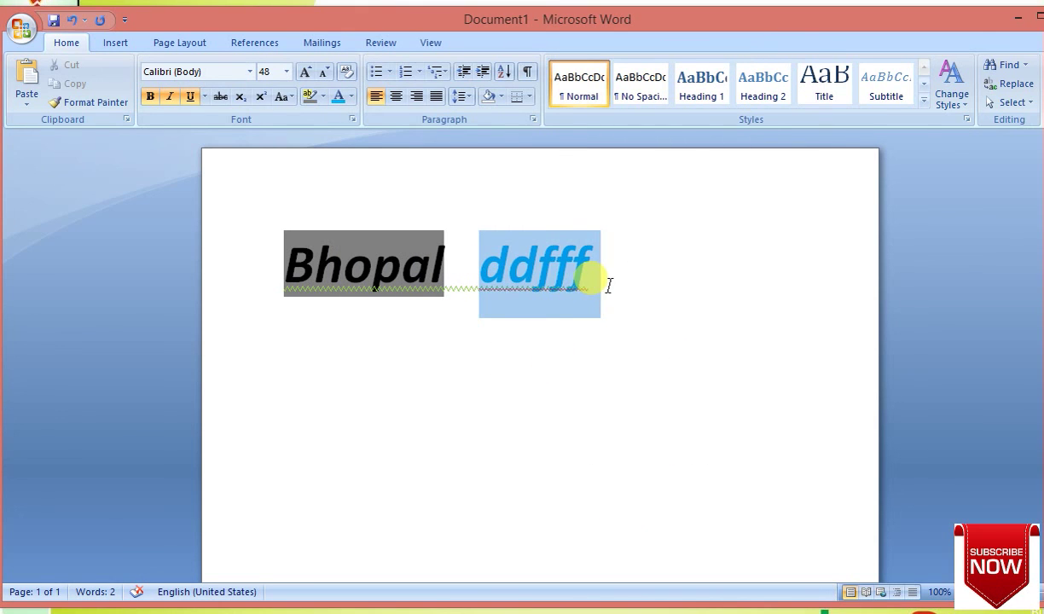
left_click(353, 119)
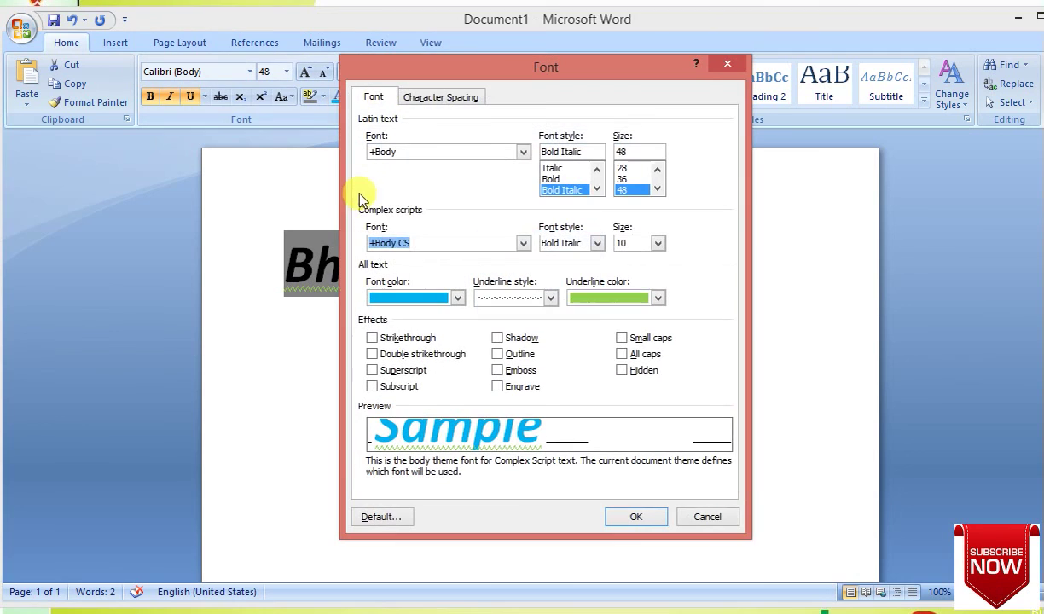
left_click(497, 354)
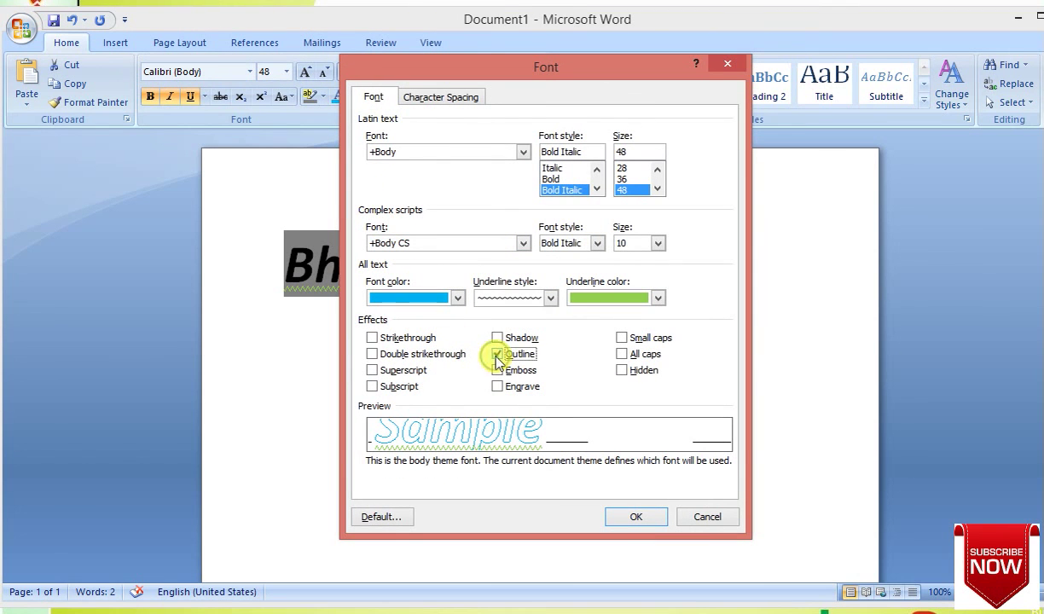
left_click(498, 370)
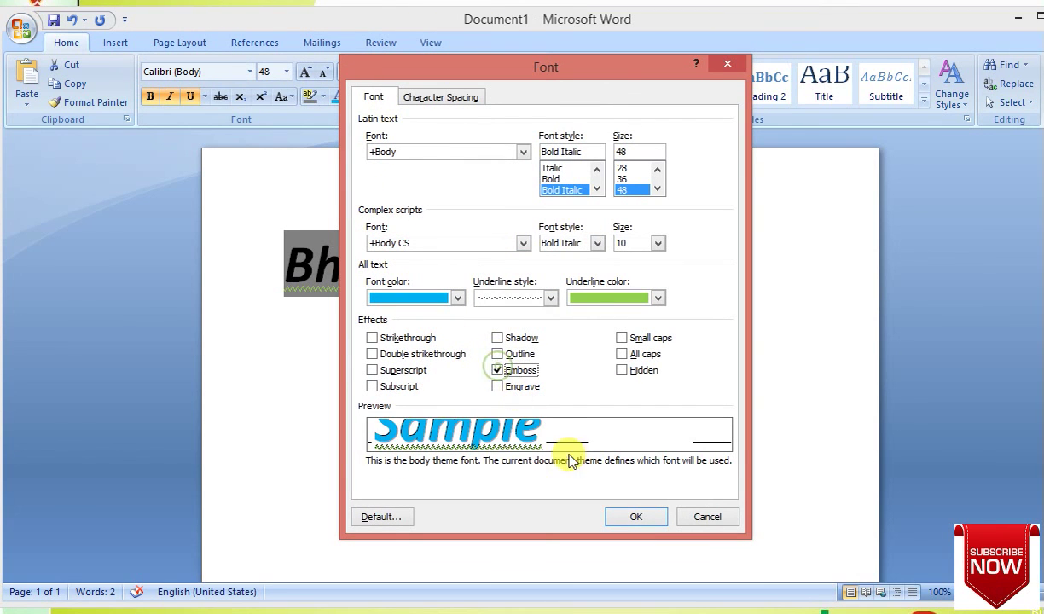
left_click(613, 519)
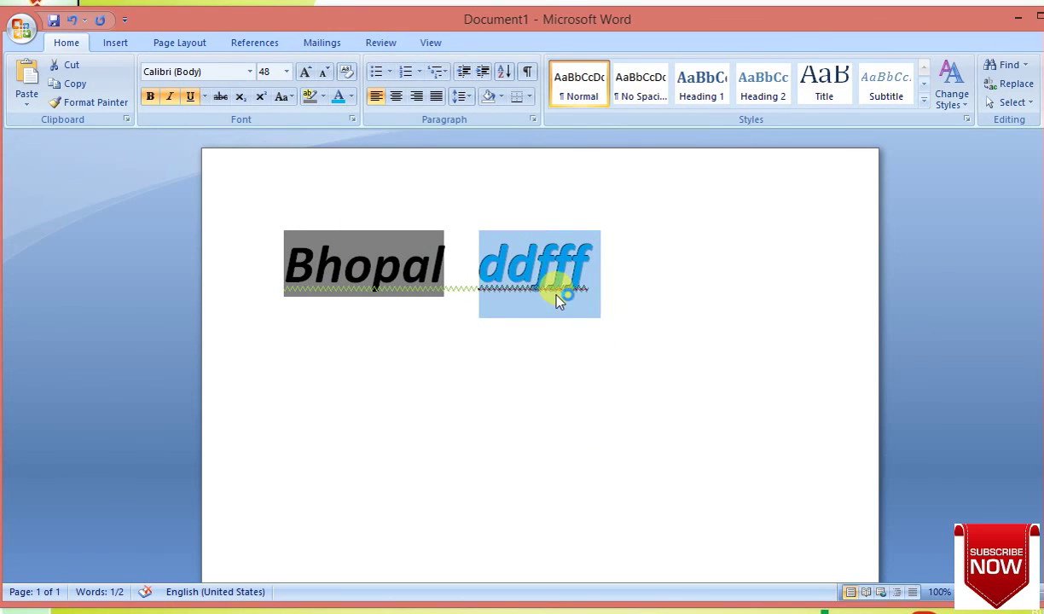
left_click(352, 120)
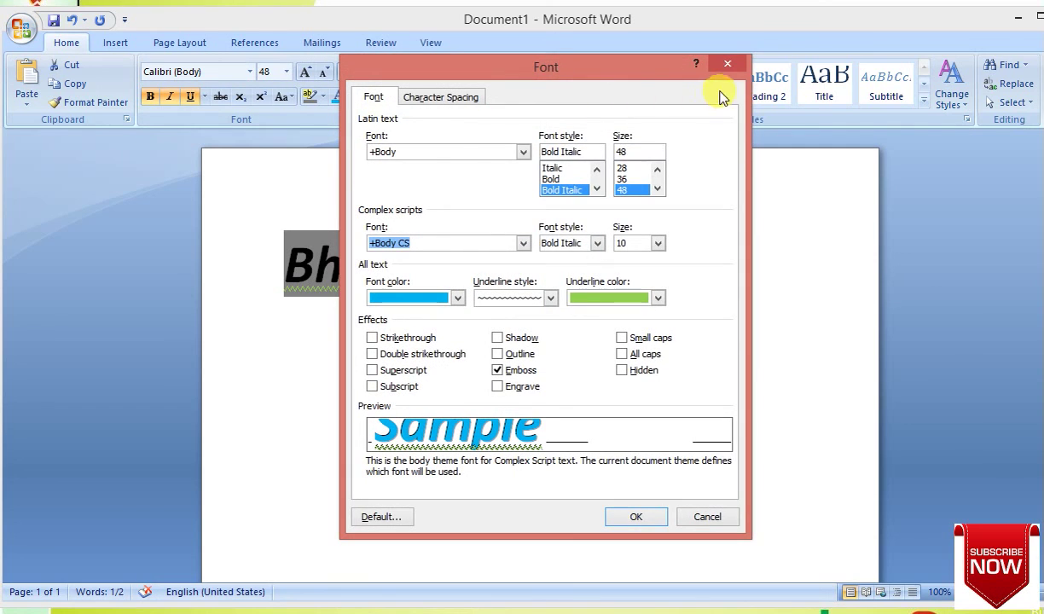
Close the Font dialog without making any changes.
left_click(728, 66)
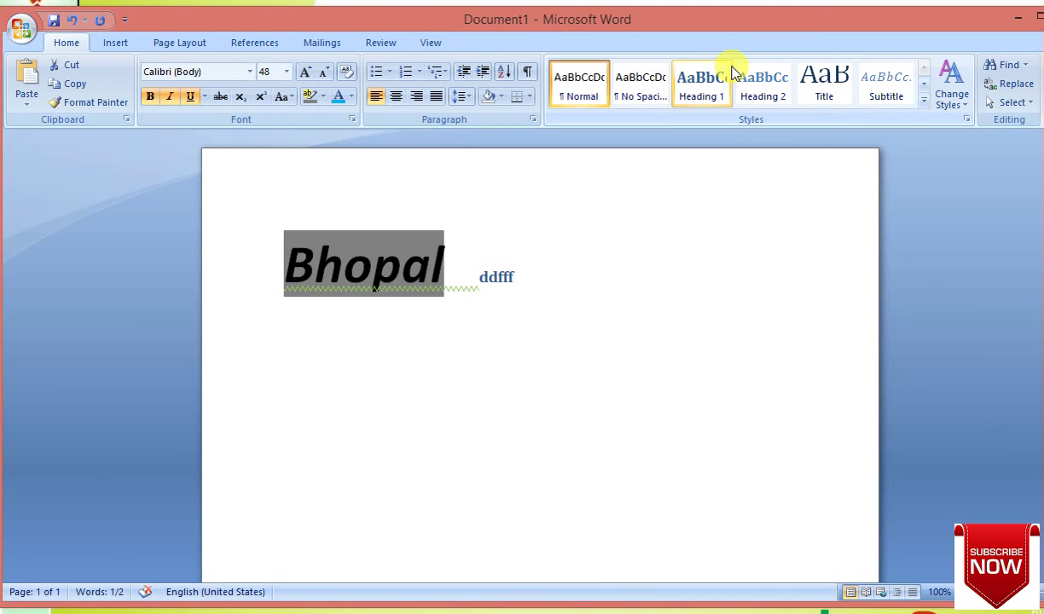